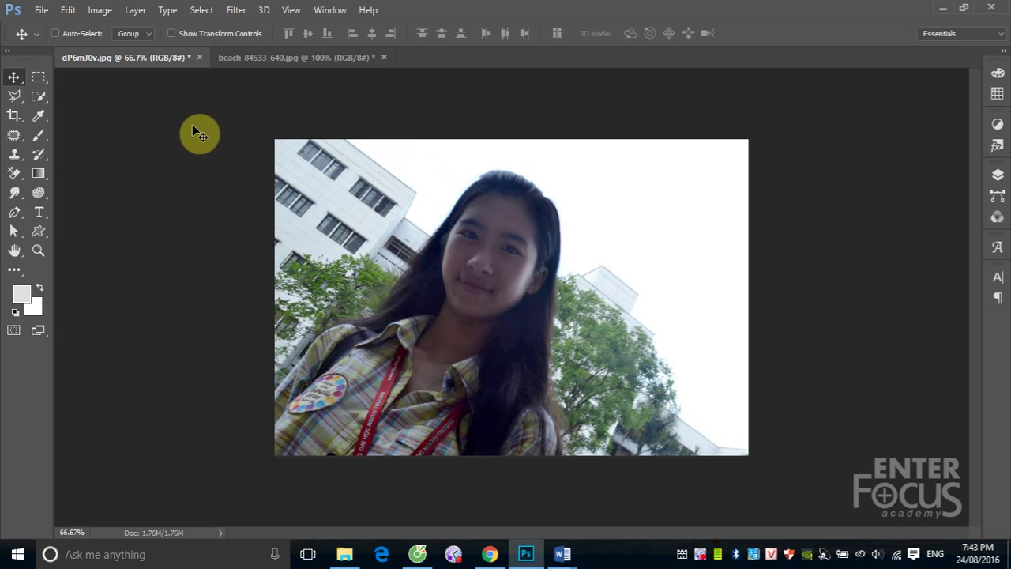
Step: Show the Image > Adjustments submenu for the selfie, pointing at Photo Filter
click(101, 15)
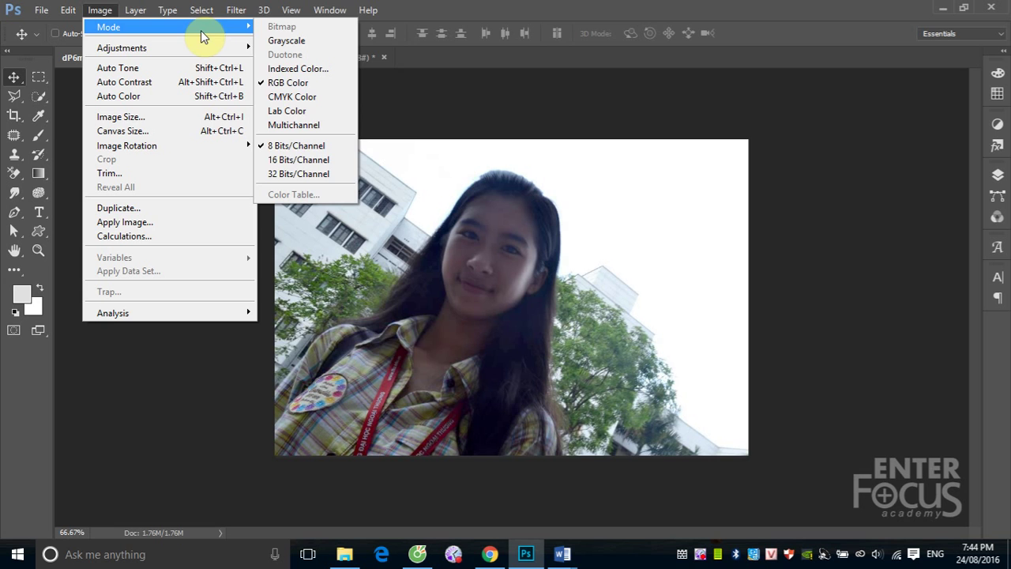
mouse_move(122, 47)
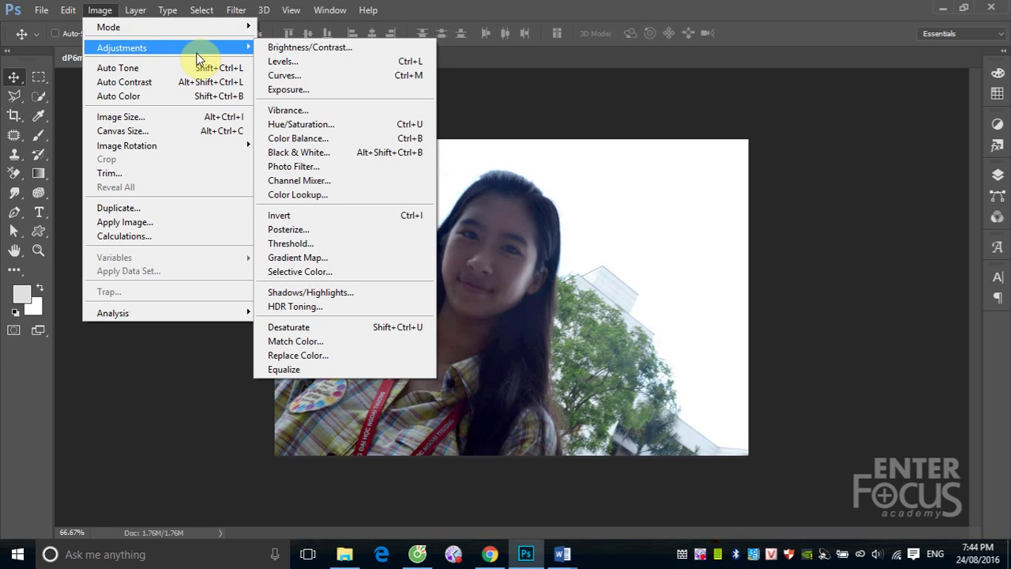
Step: Open Photo Filter (Warming Filter 85, 25% density), move it aside, and list the preset filters
click(333, 169)
mouse_move(827, 44)
mouse_down()
mouse_move(917, 166)
mouse_move(802, 159)
mouse_up()
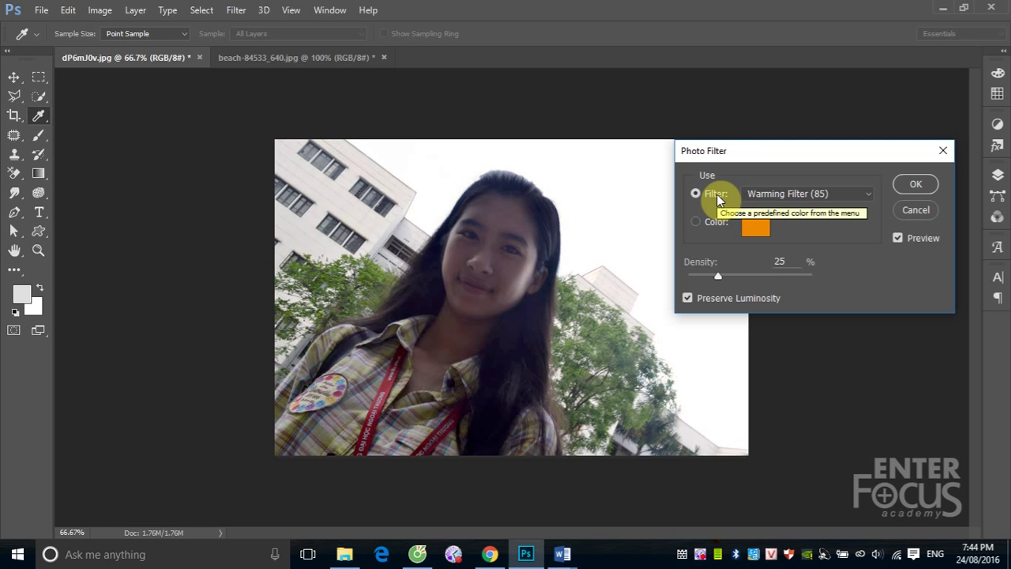
click(870, 192)
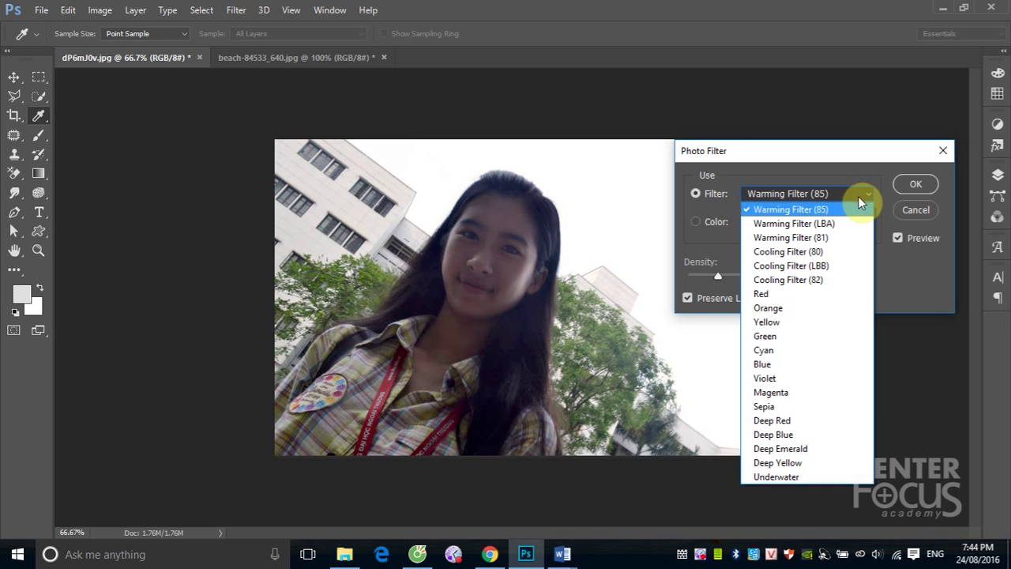
Step: Tint the selfie with the Red filter at 77% density and switch to a custom colour
click(822, 294)
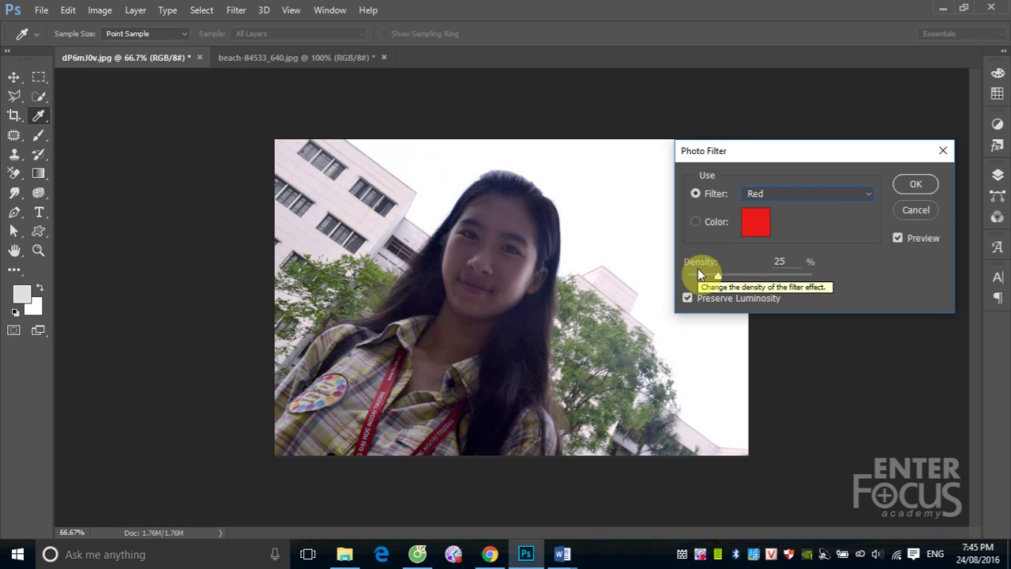
drag(717, 276, 757, 284)
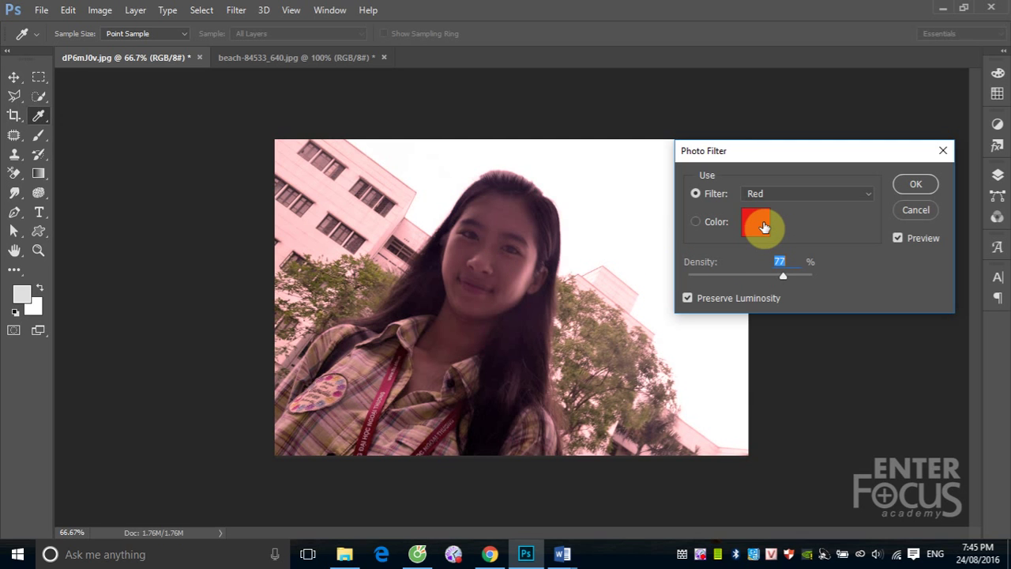
click(697, 224)
Step: Set the photo filter colour to green (H 120) and raise its density to 90%
click(756, 225)
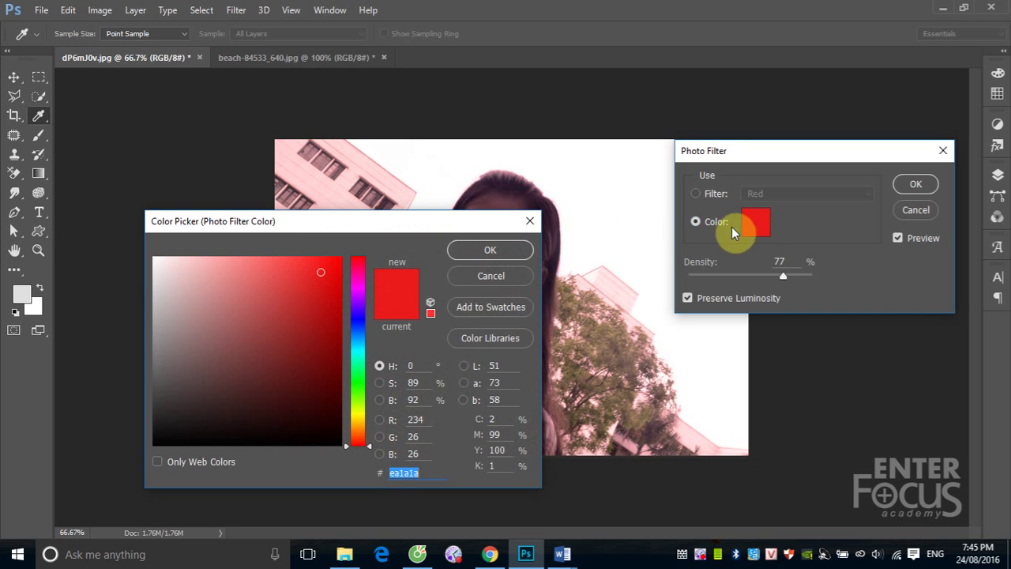
click(358, 383)
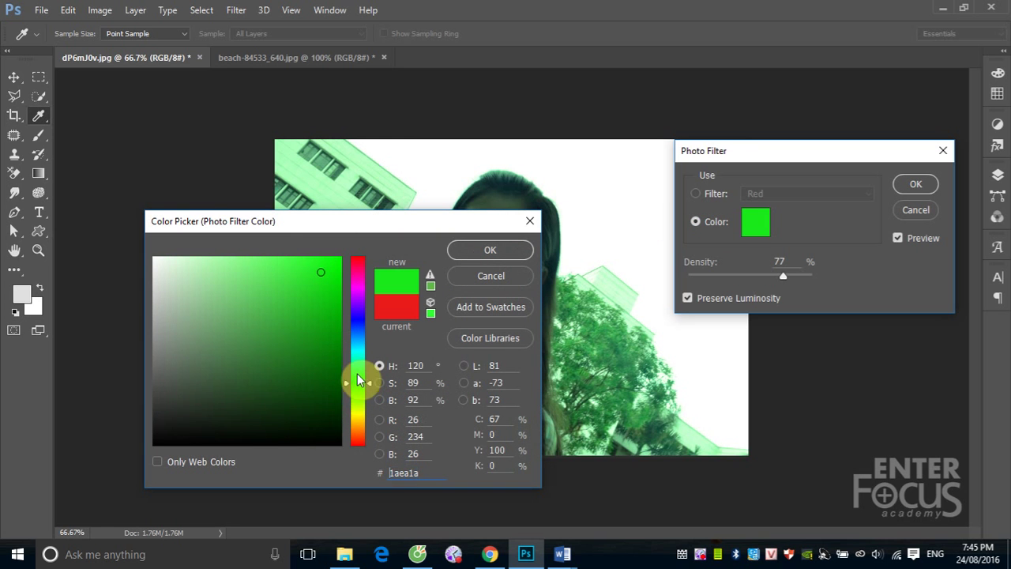
click(455, 250)
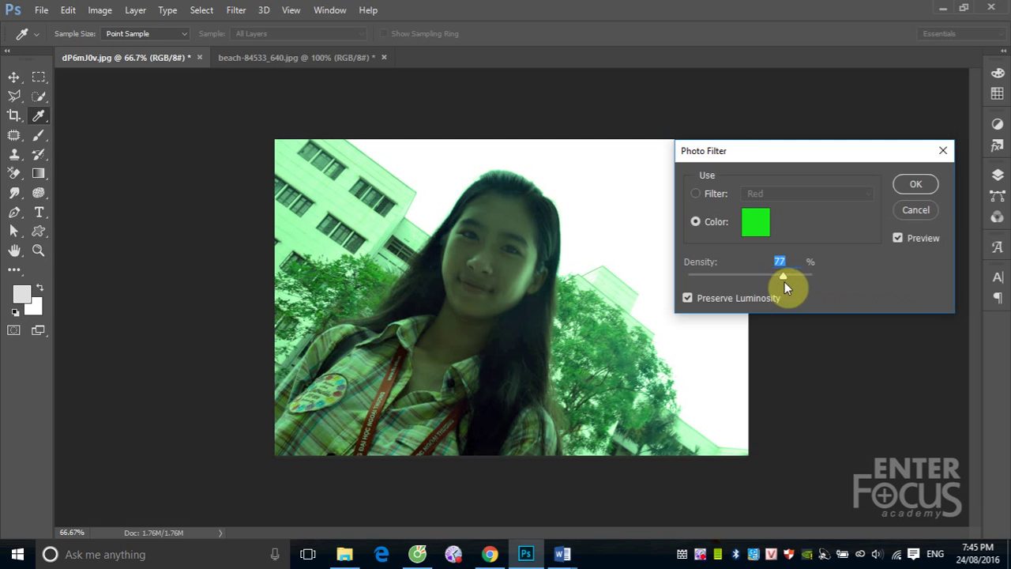
mouse_move(783, 276)
mouse_down()
mouse_move(730, 278)
mouse_move(759, 280)
mouse_up()
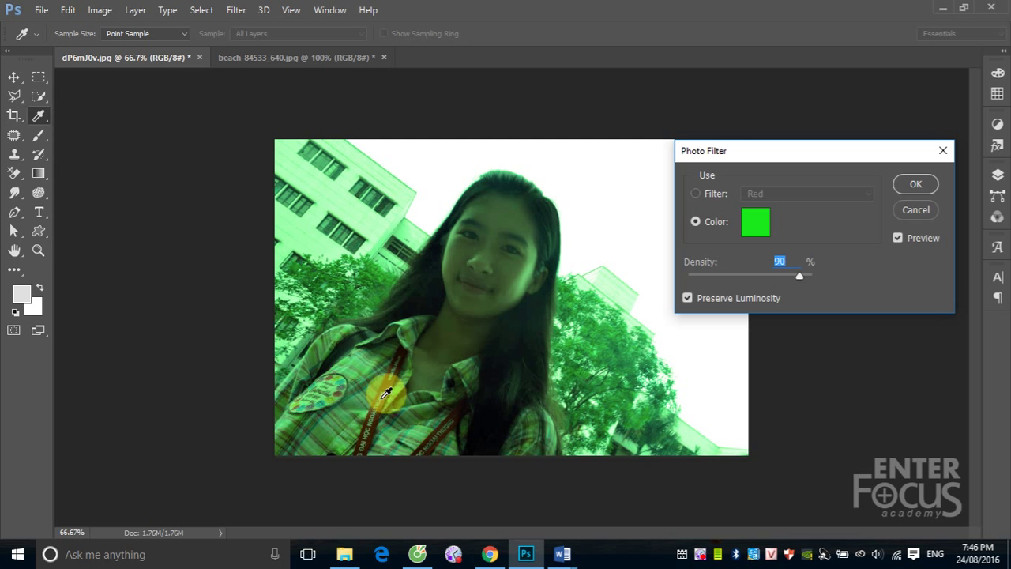
Step: Cancel the green photo filter and open Hue/Saturation with Colorize ticked
click(916, 210)
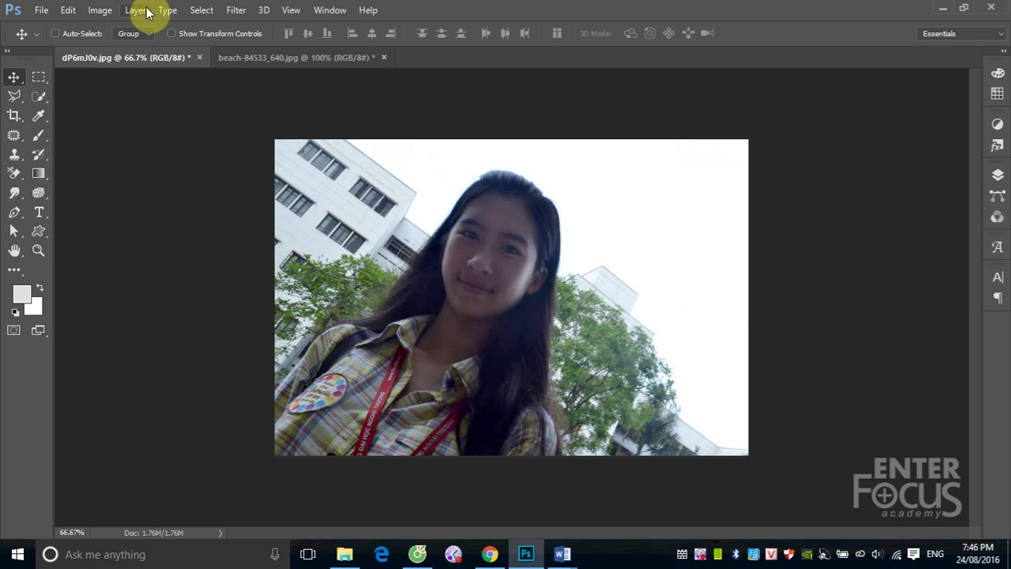
click(99, 10)
mouse_move(122, 48)
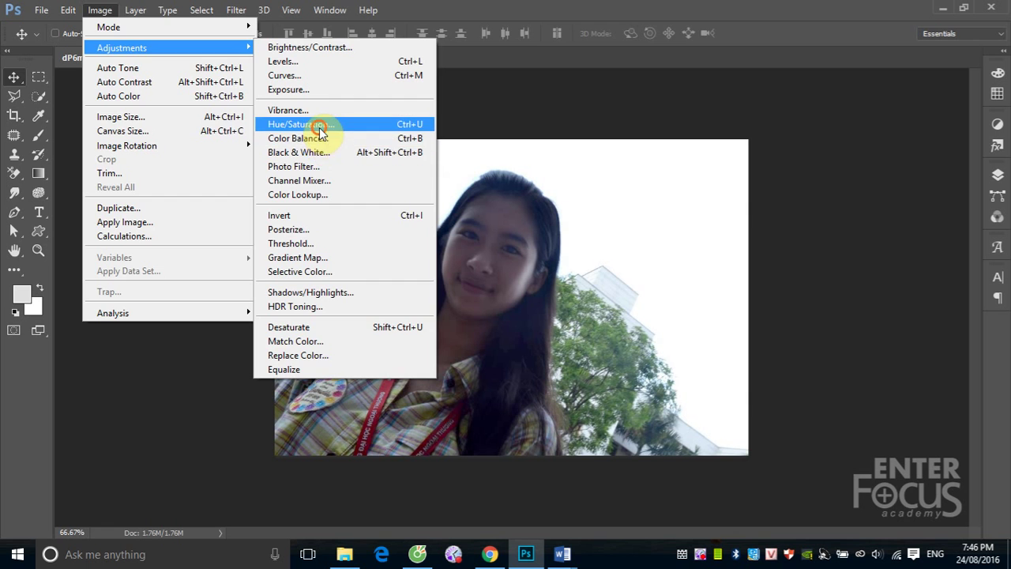
click(320, 126)
click(330, 324)
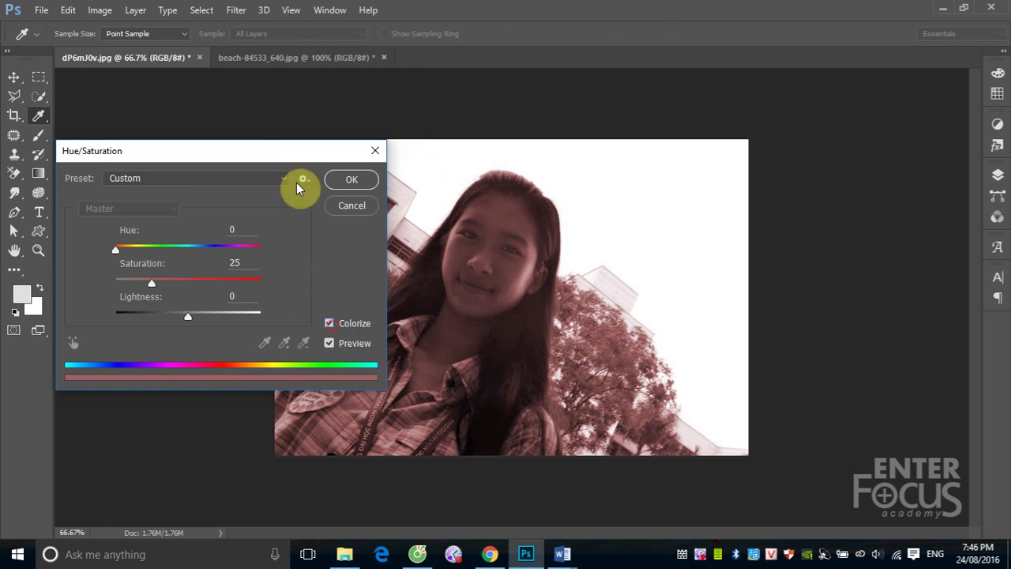
drag(308, 155, 841, 158)
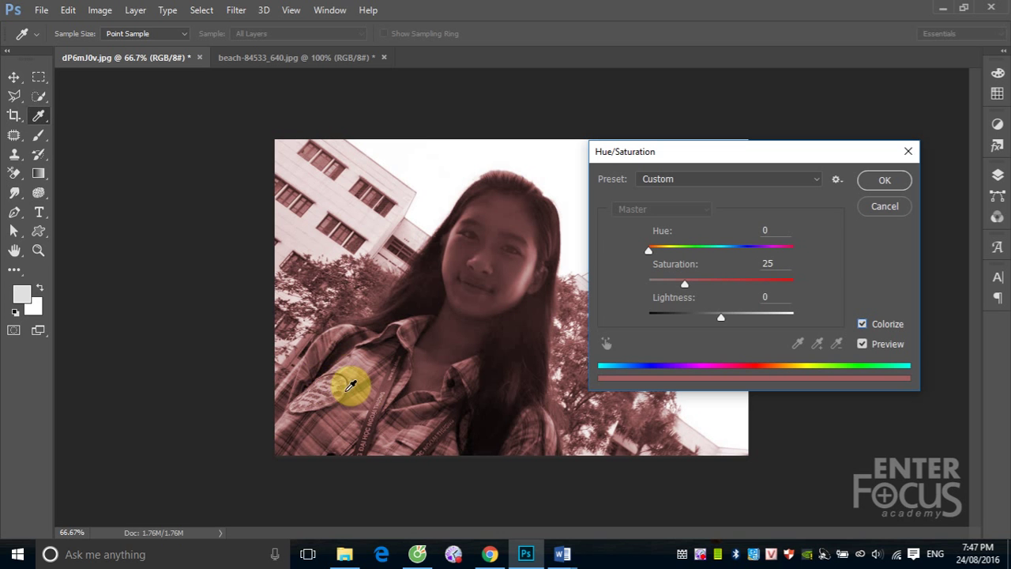
Step: Preview a green colorize tint by raising saturation and shifting hue, then discard it
mouse_move(685, 283)
mouse_down()
mouse_move(718, 287)
mouse_move(692, 286)
mouse_up()
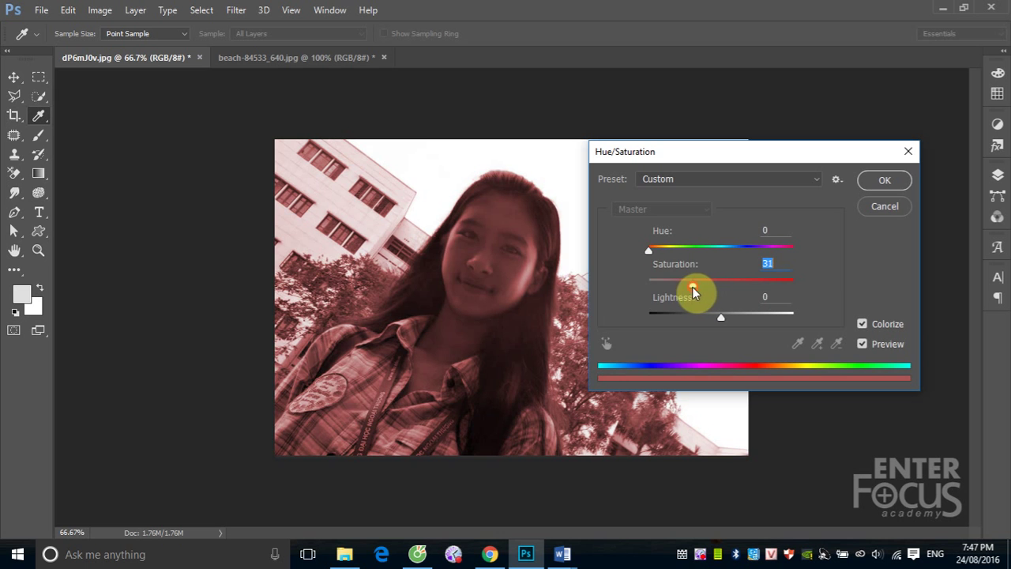
drag(649, 254, 693, 252)
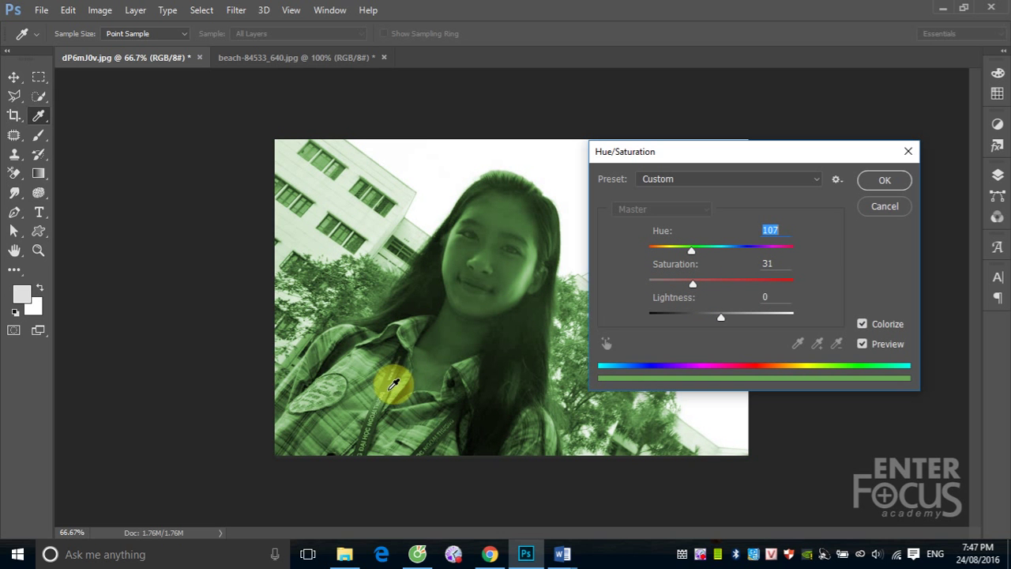
click(883, 207)
click(98, 11)
mouse_move(121, 47)
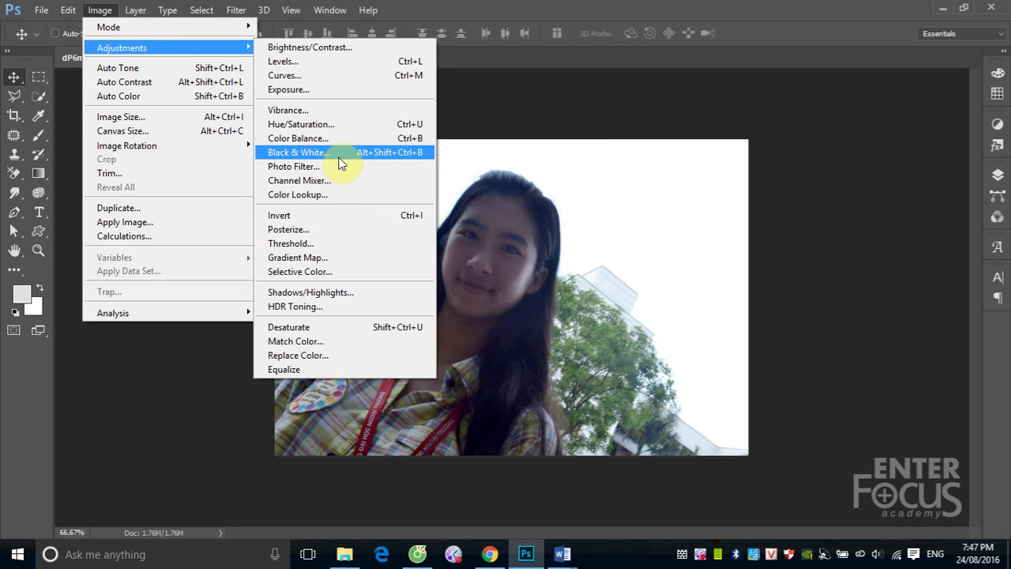
Step: Try a Warming Filter (85) at 91% density on the selfie, then cancel it
click(334, 167)
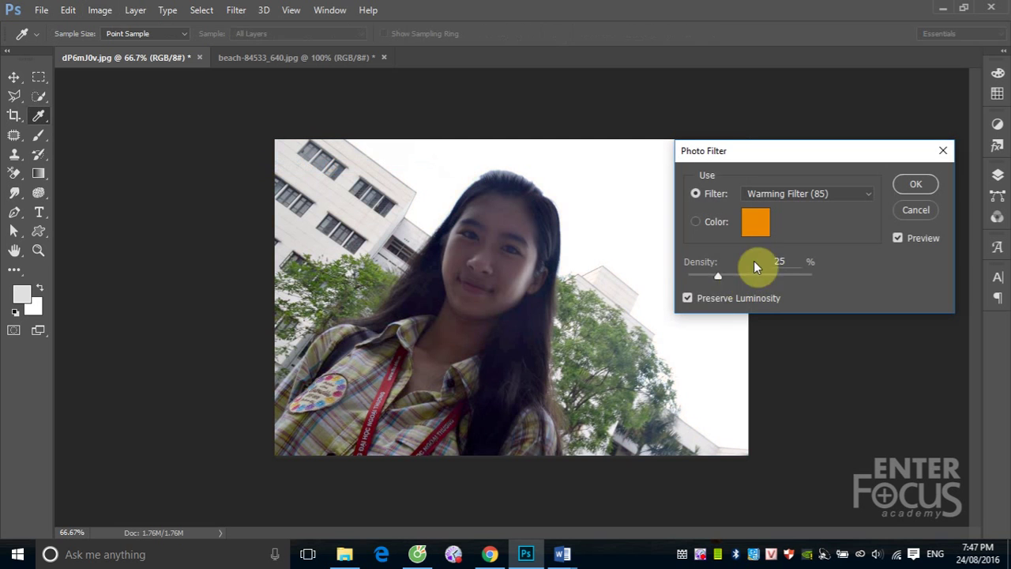
click(717, 276)
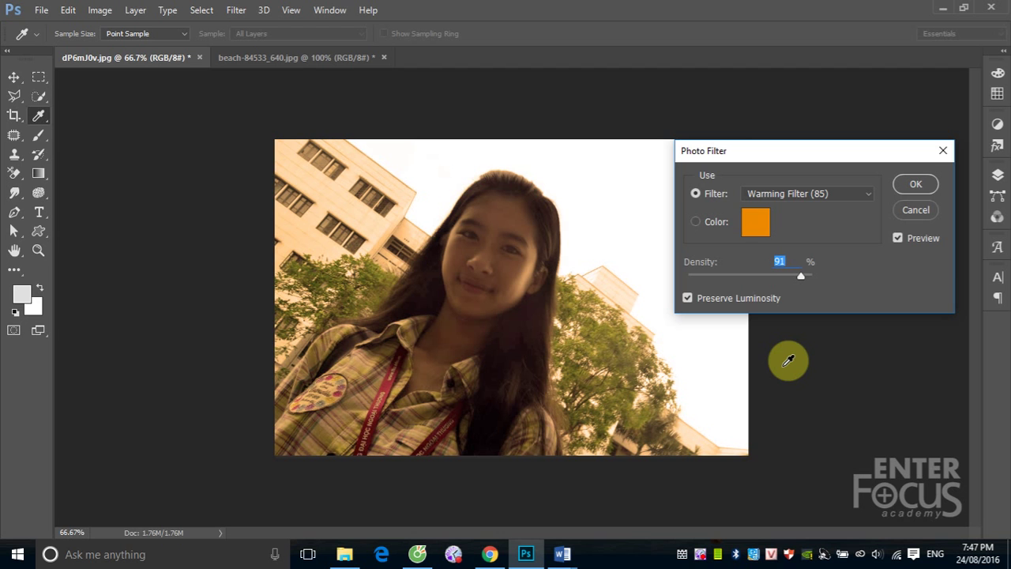
click(916, 185)
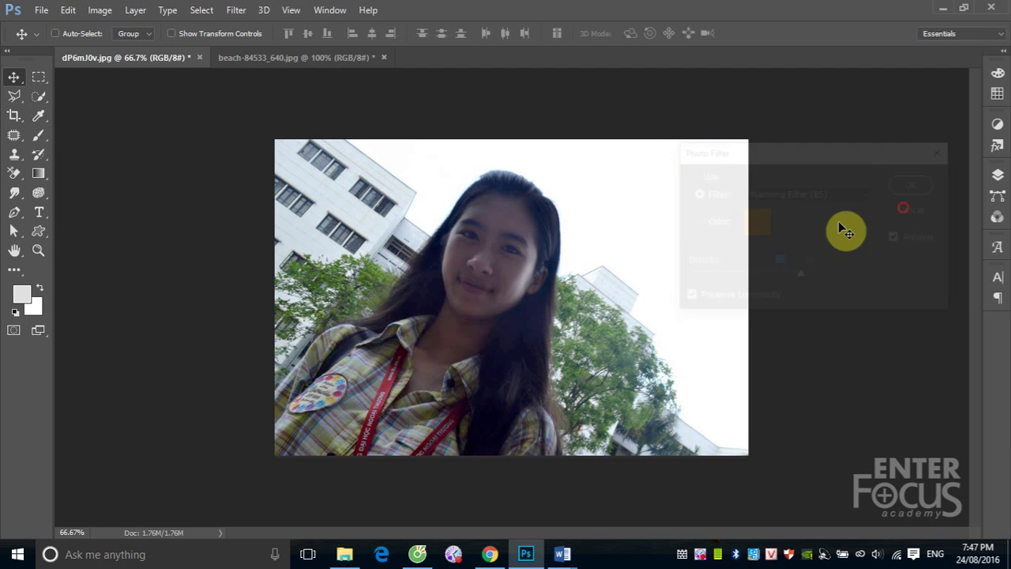
Step: Open Image > Adjustments > Gradient Map, previewing the selfie in pale grey
click(101, 10)
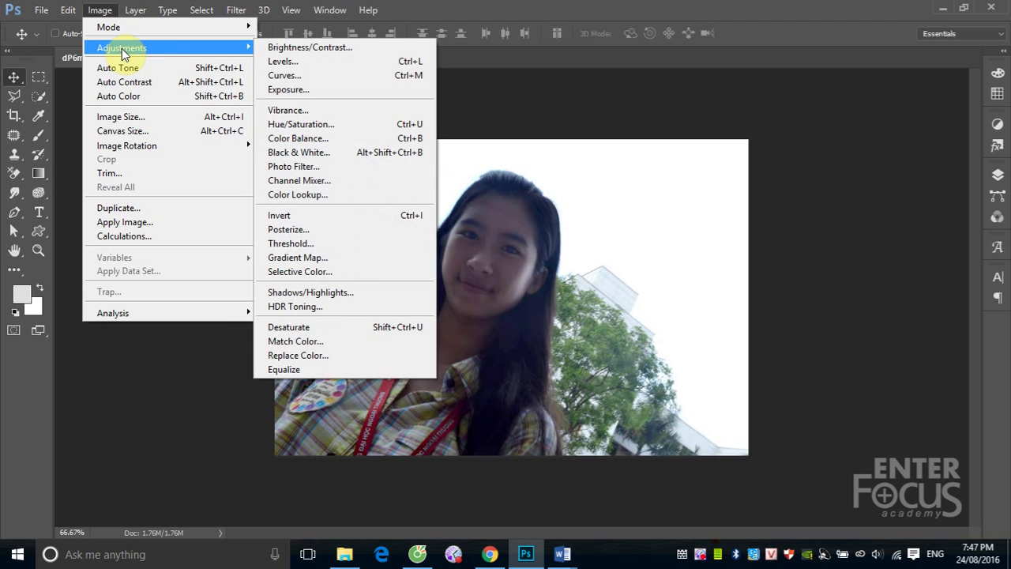
mouse_move(121, 48)
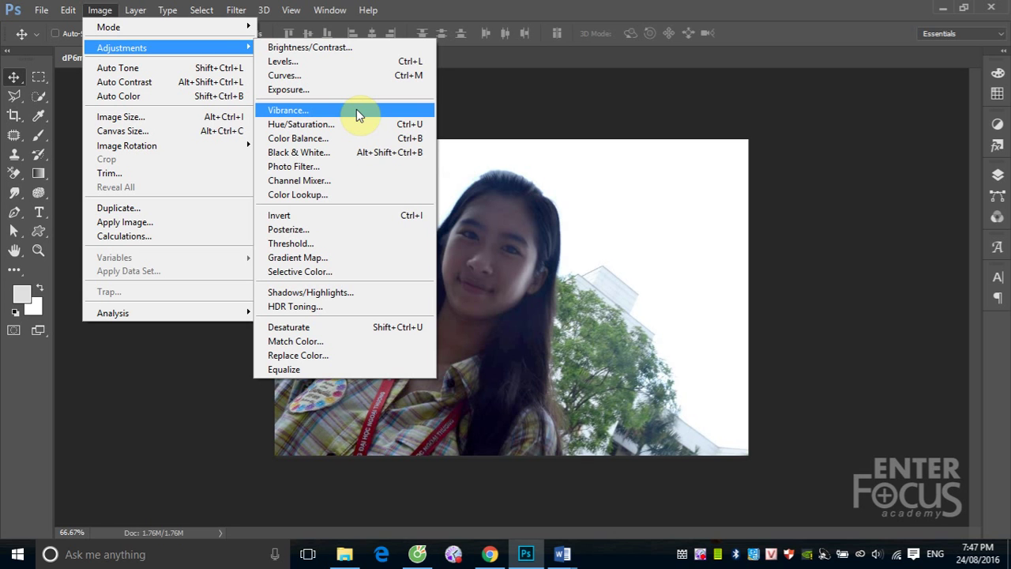
click(327, 259)
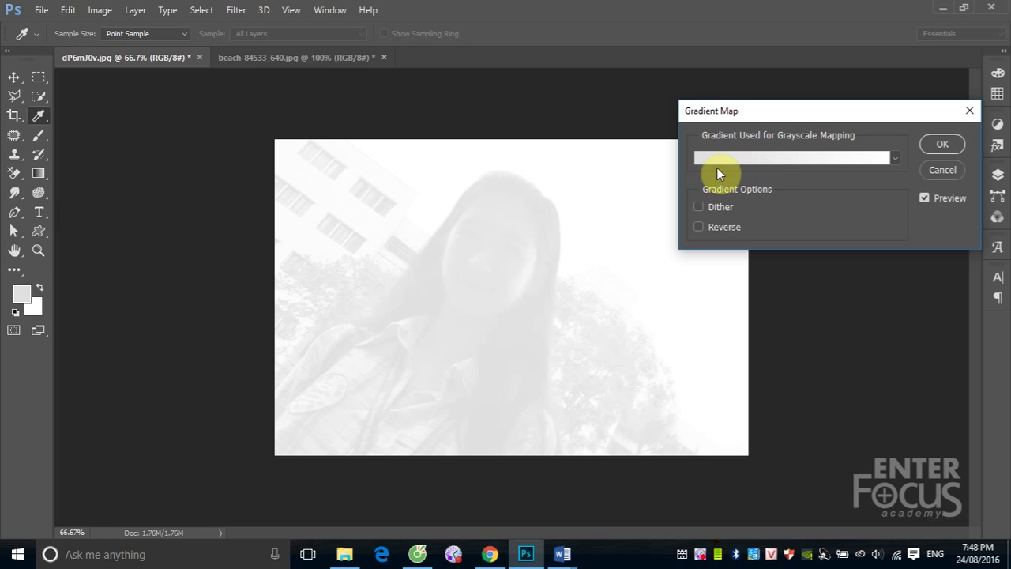
Step: Preview the Spectrum, blue-yellow, Orange-Yellow-Orange, Violet-Green-Orange and Blue-Red-Yellow gradient presets
click(765, 161)
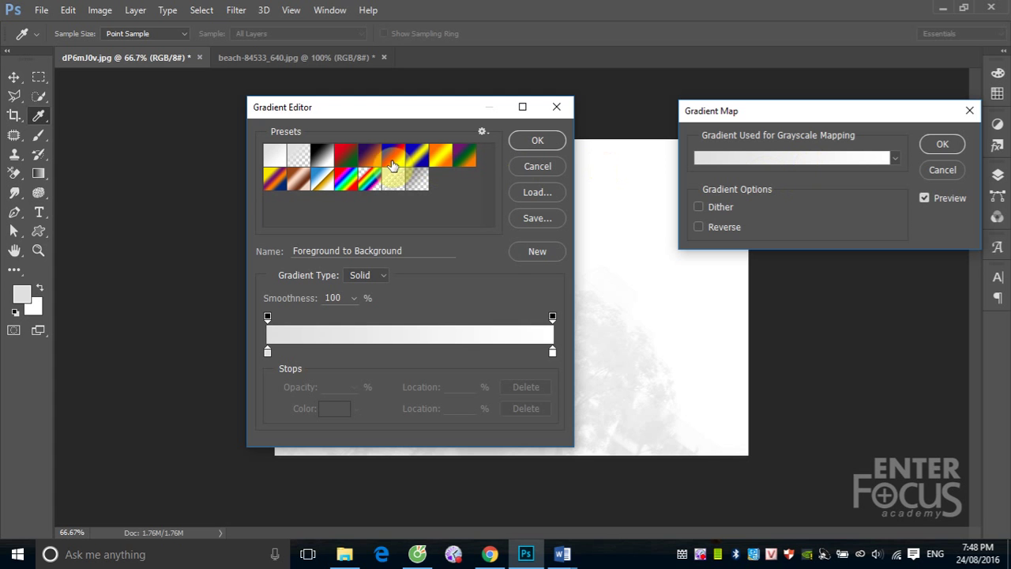
click(348, 184)
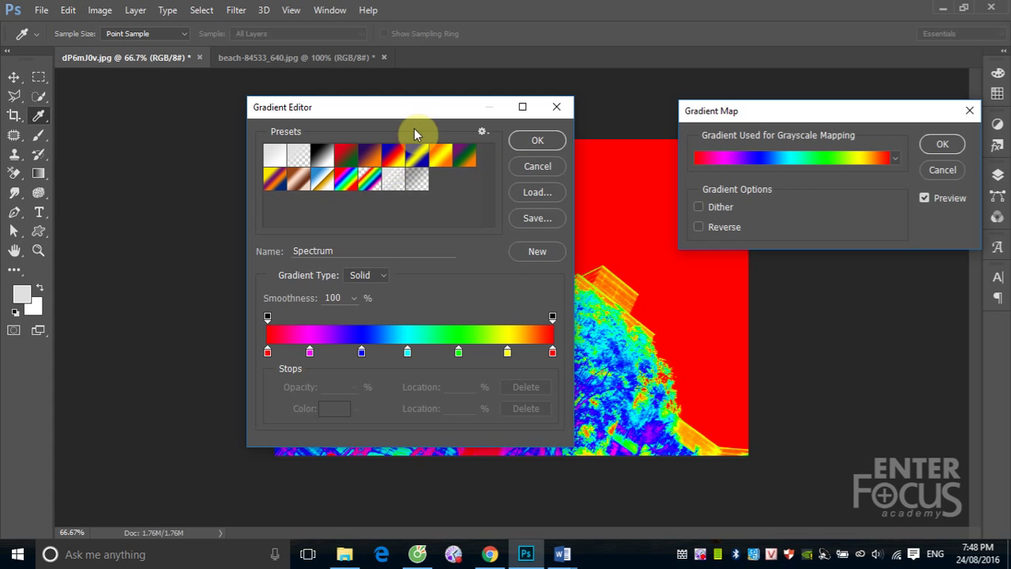
drag(403, 106, 153, 108)
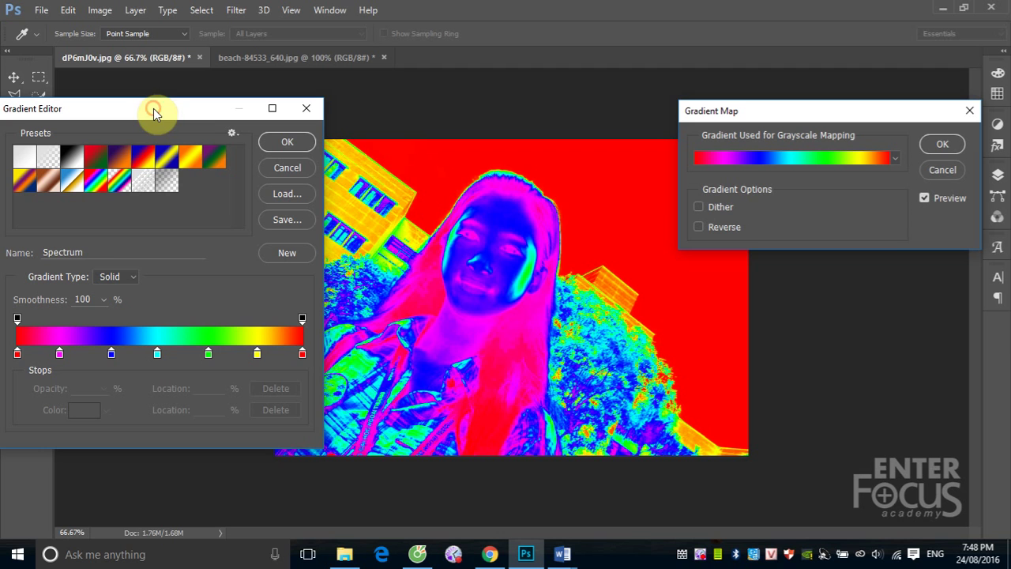
click(167, 158)
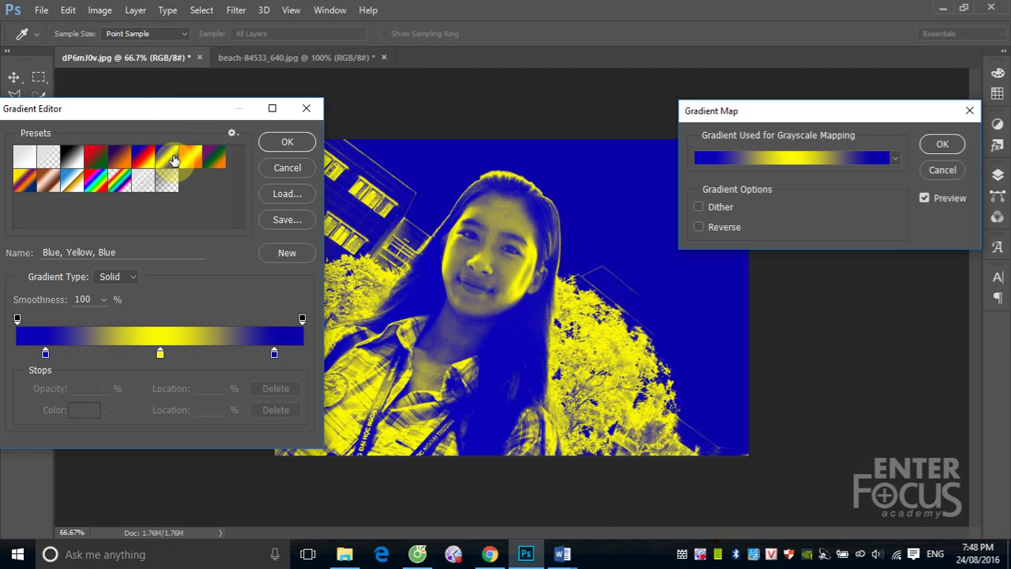
drag(173, 161, 231, 169)
click(189, 160)
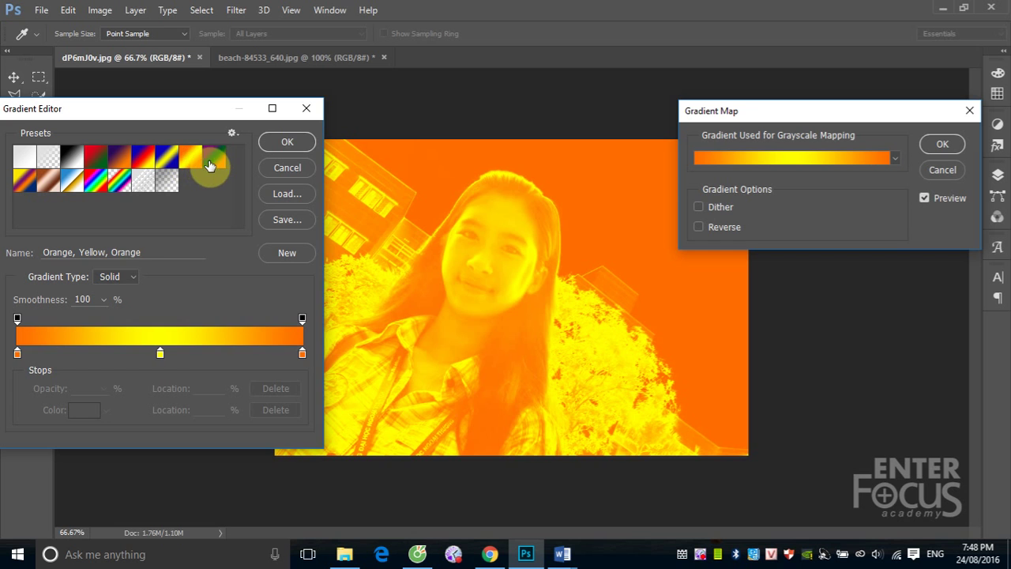
click(215, 160)
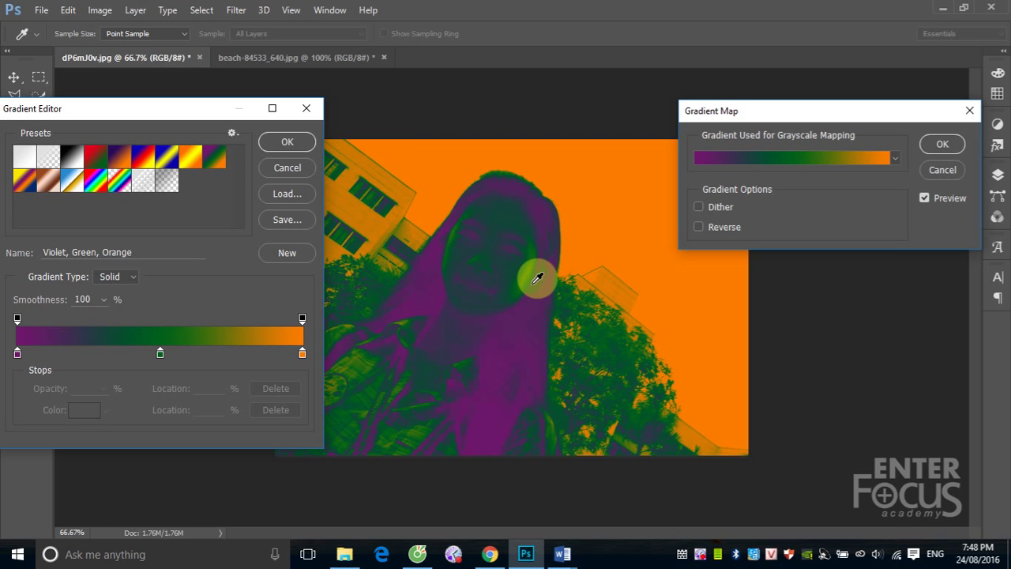
click(140, 161)
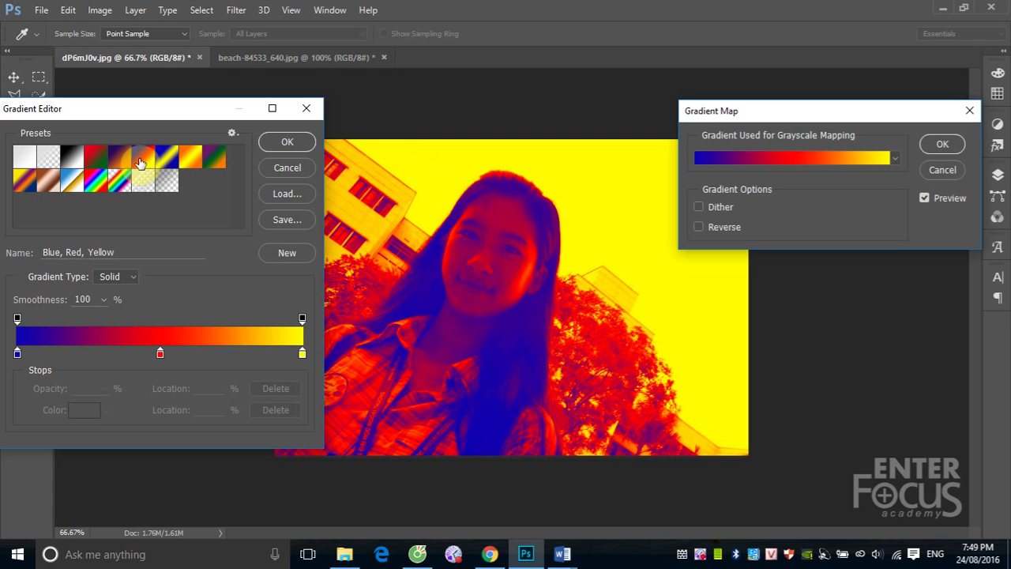
Step: Preview Spectrum, Chrome, Copper and Yellow-Violet-Orange-Blue, settling on Orange, Yellow, Orange
click(96, 182)
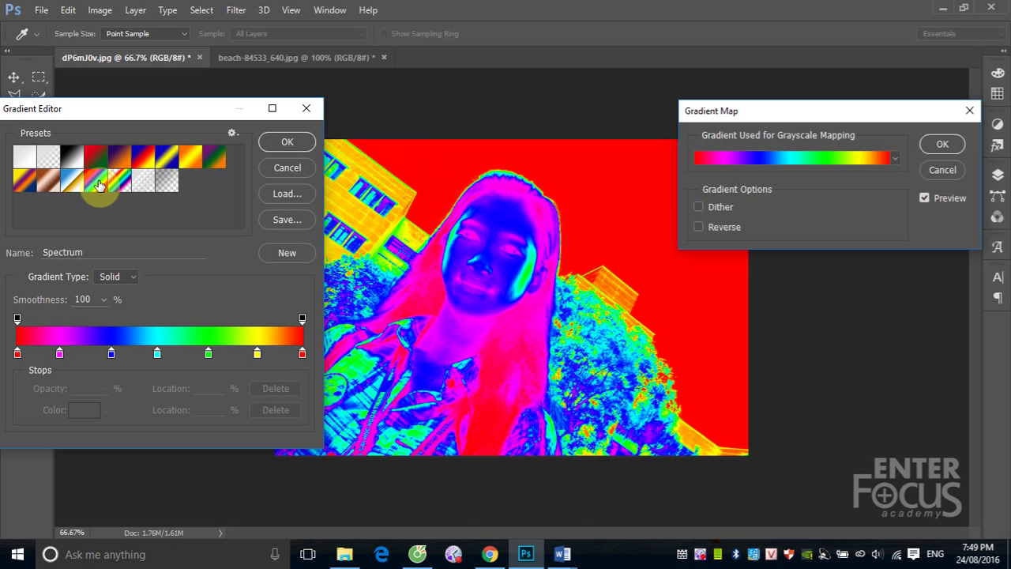
click(68, 188)
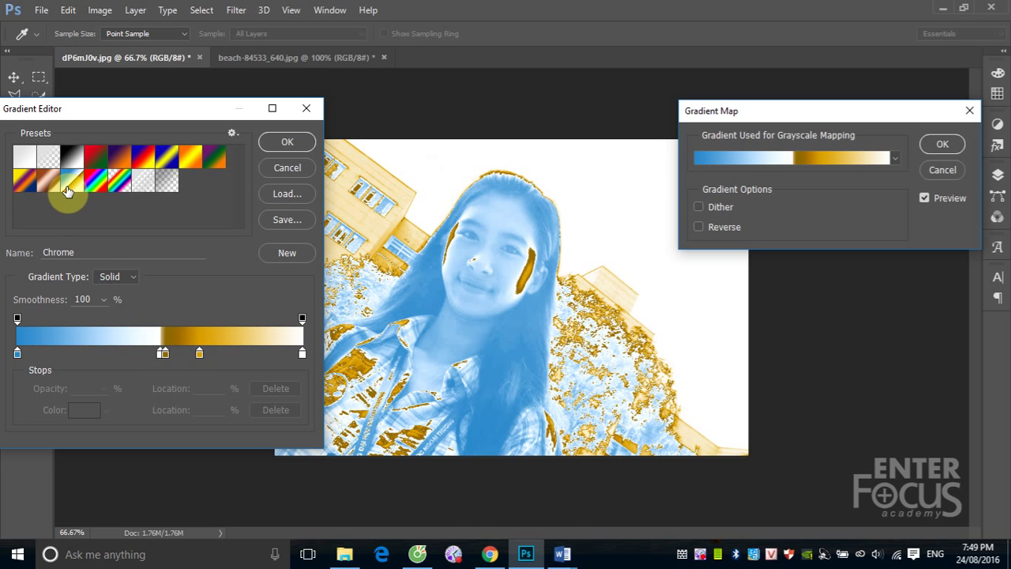
click(48, 183)
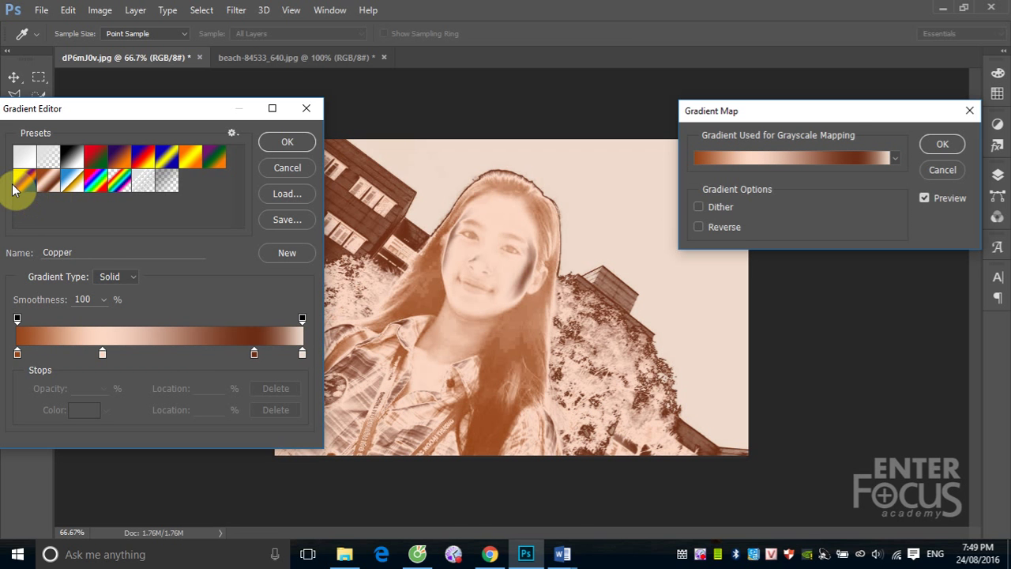
click(24, 185)
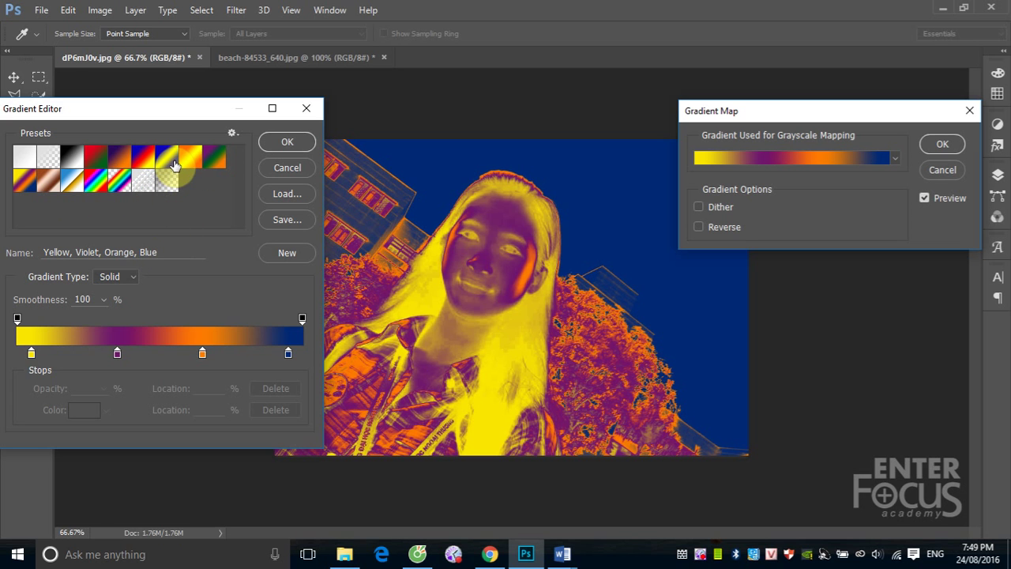
drag(175, 165, 230, 230)
click(219, 163)
click(194, 160)
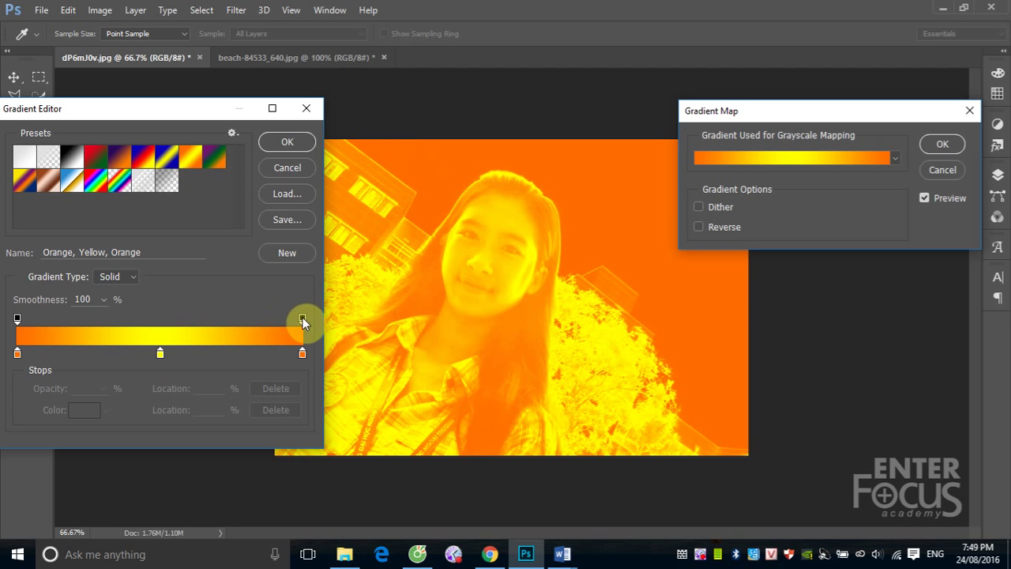
Step: Set both end opacity stops to 50% and add a colour stop at about 81%
click(301, 318)
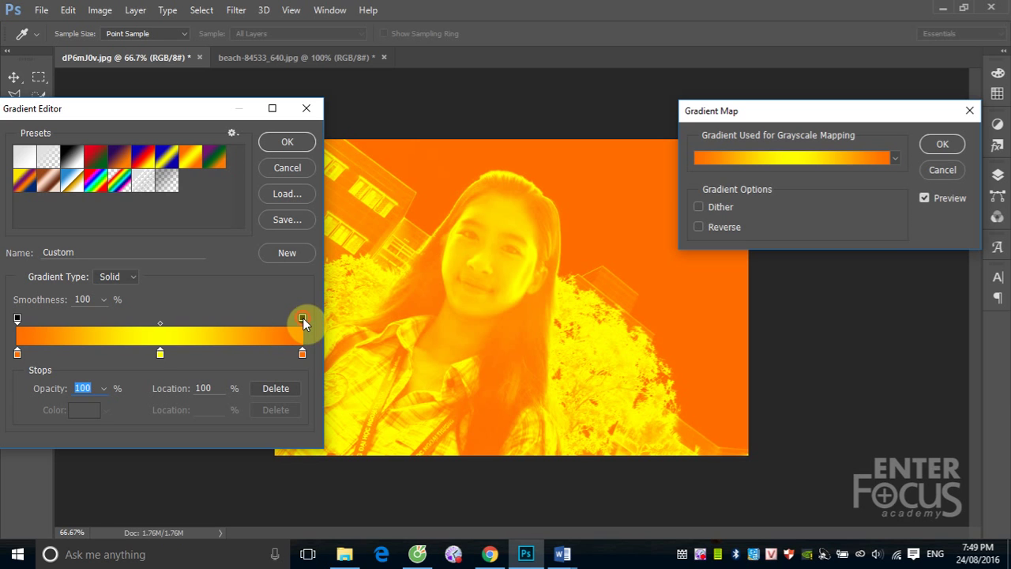
click(97, 387)
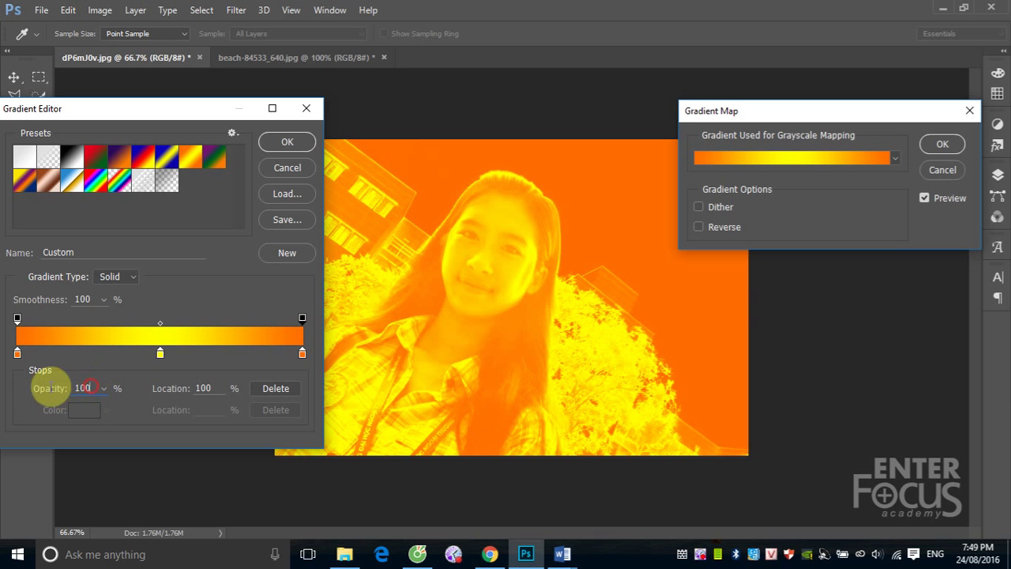
text(50)
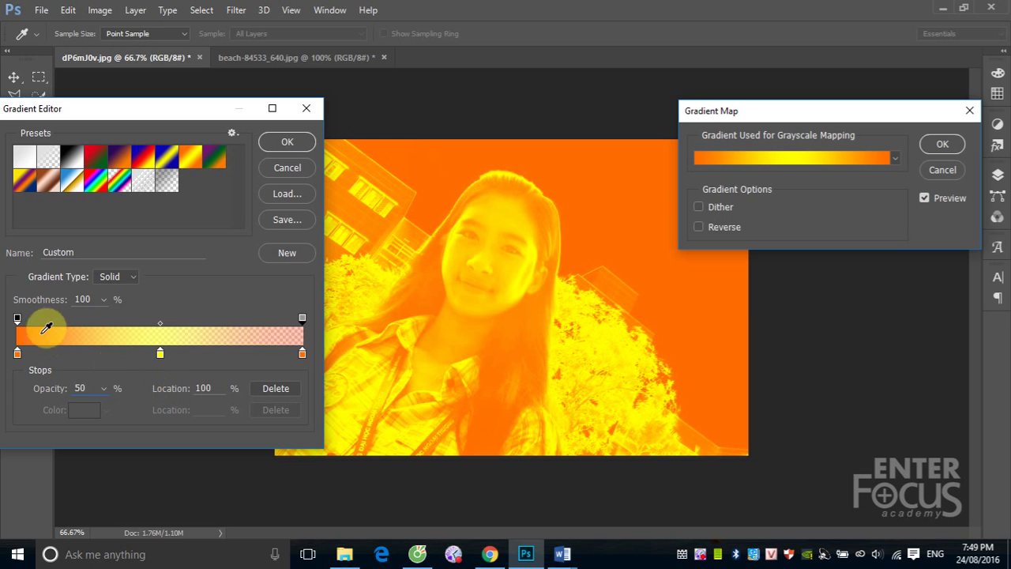
click(16, 320)
click(87, 388)
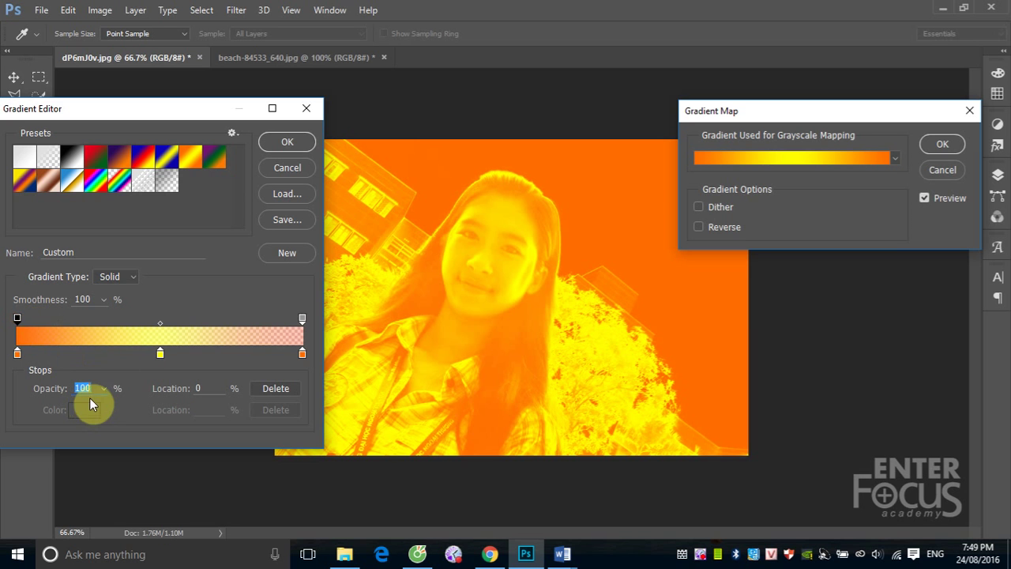
text(50)
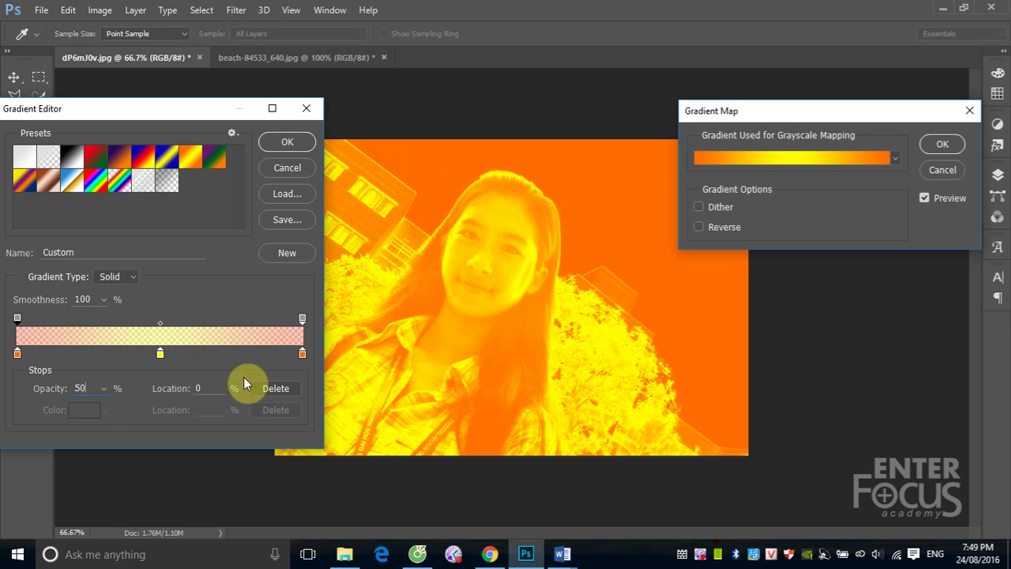
click(250, 355)
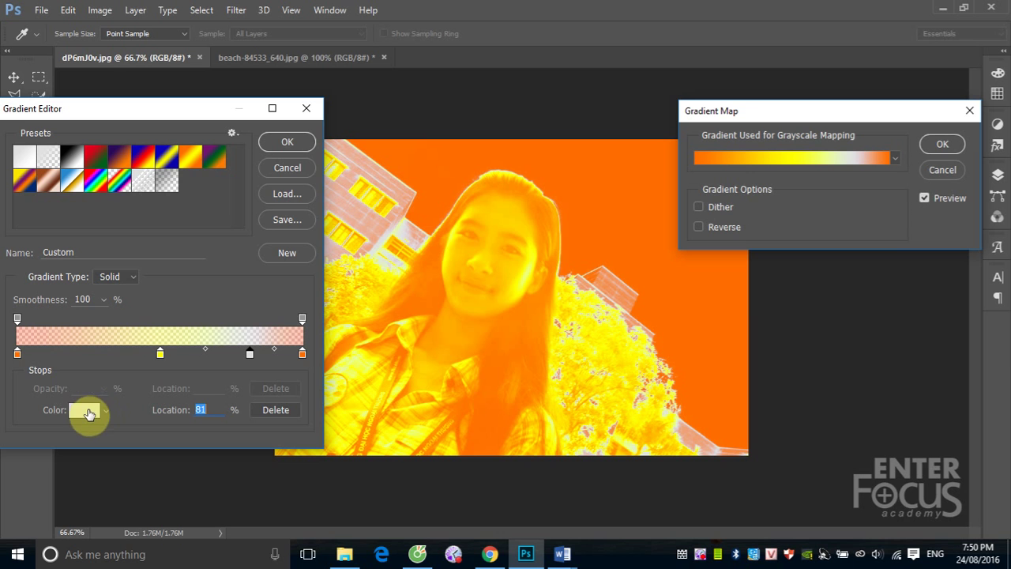
Step: Discard the custom gradient and try the rainbow, yellow-purple-blue and red-green presets
click(291, 169)
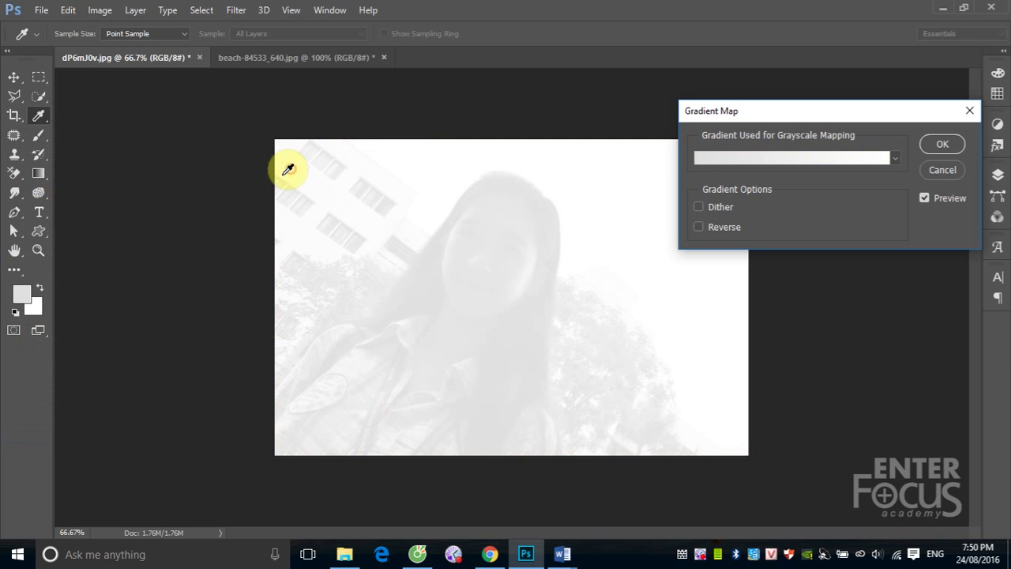
click(893, 157)
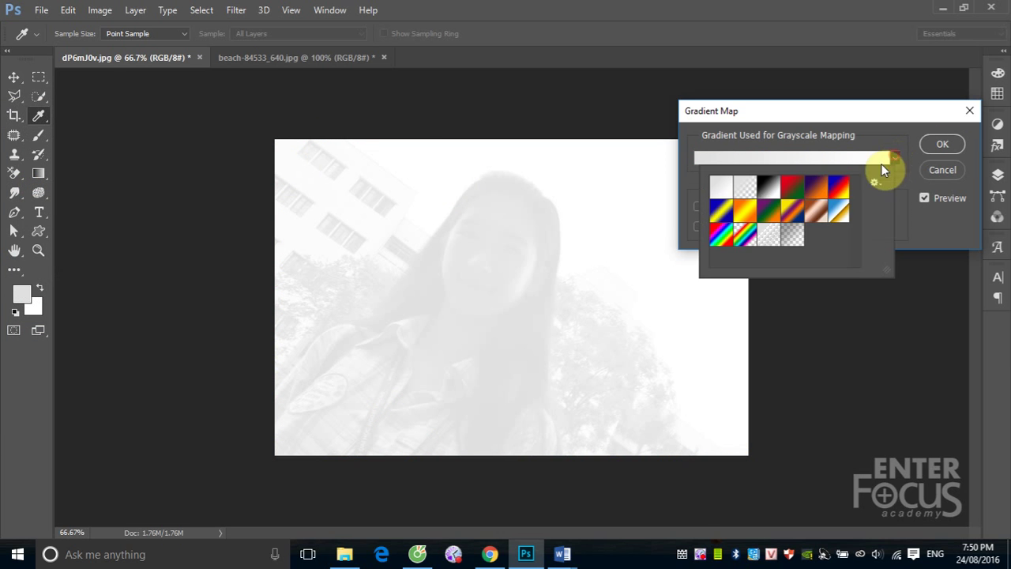
click(747, 235)
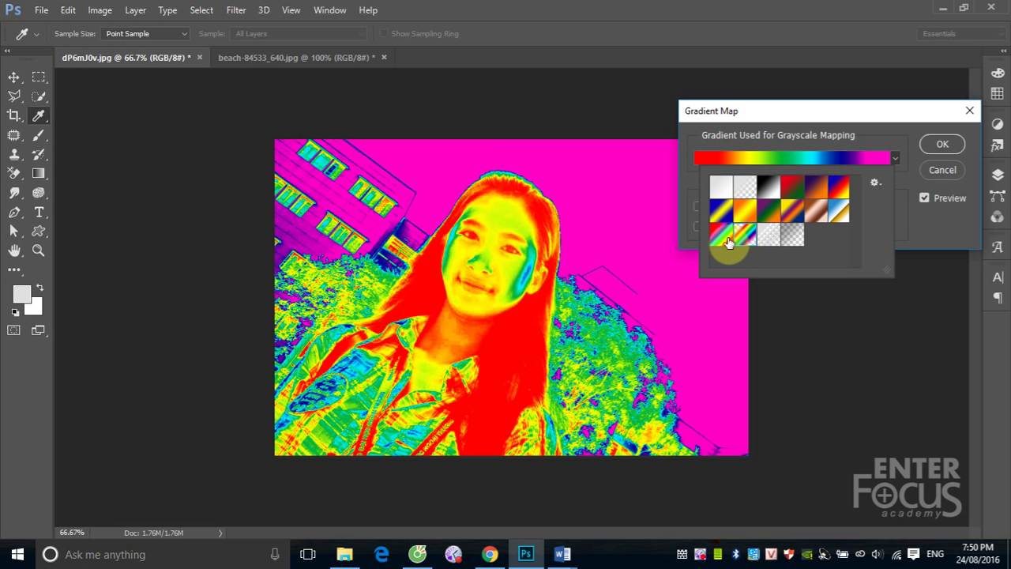
click(722, 236)
click(796, 212)
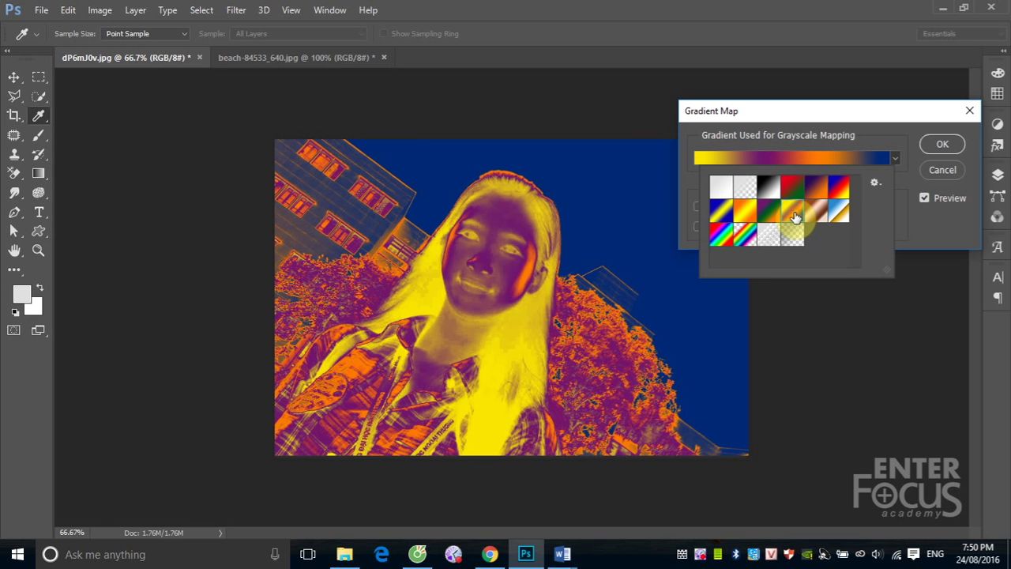
click(794, 189)
Step: Apply the violet-to-orange gradient map preset to the selfie
click(812, 191)
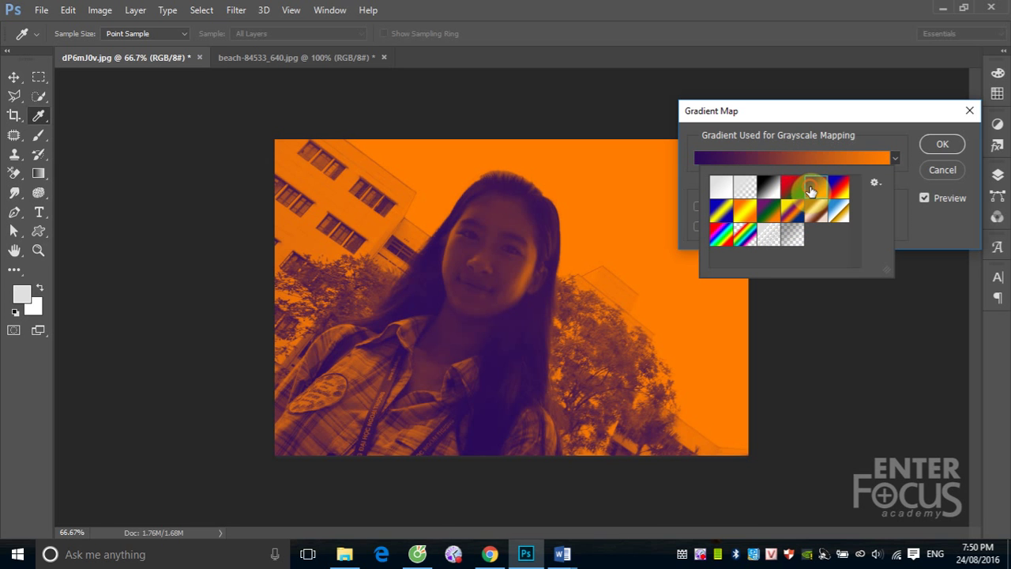
click(942, 144)
key(Return)
key(v)
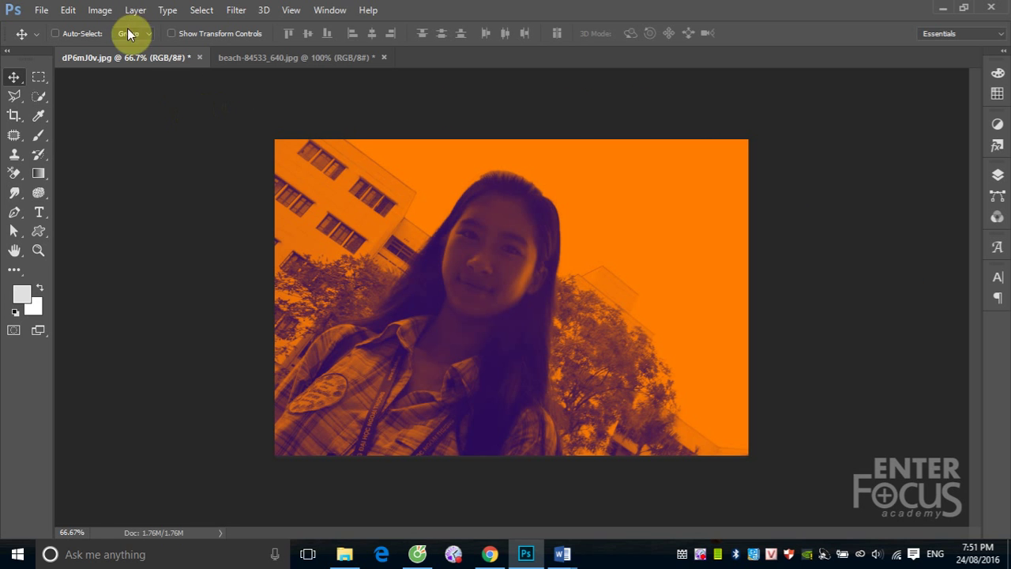
click(100, 11)
mouse_move(122, 48)
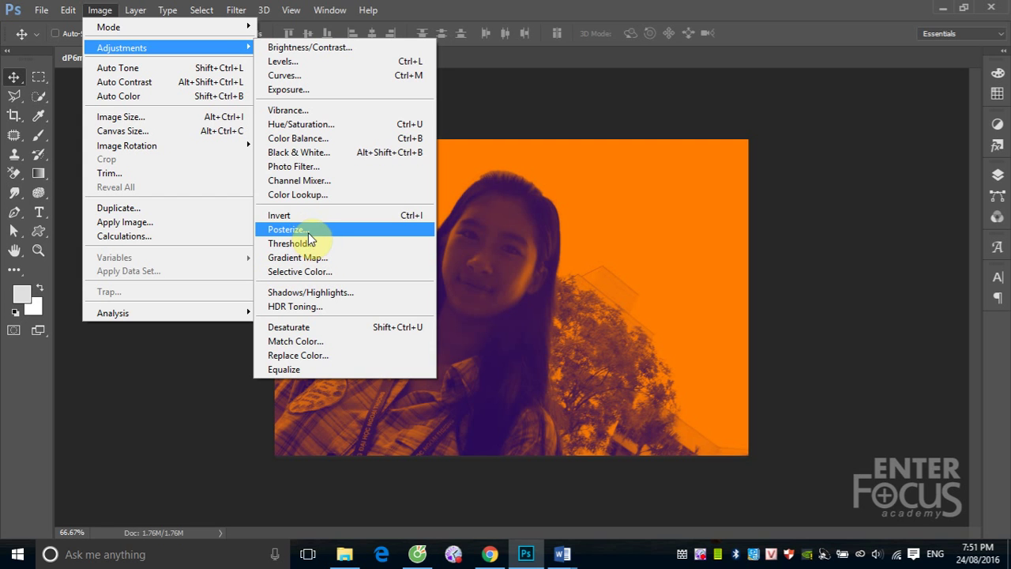
Step: Undo the gradient map, then preview a Posterize with raised levels and cancel it
click(783, 215)
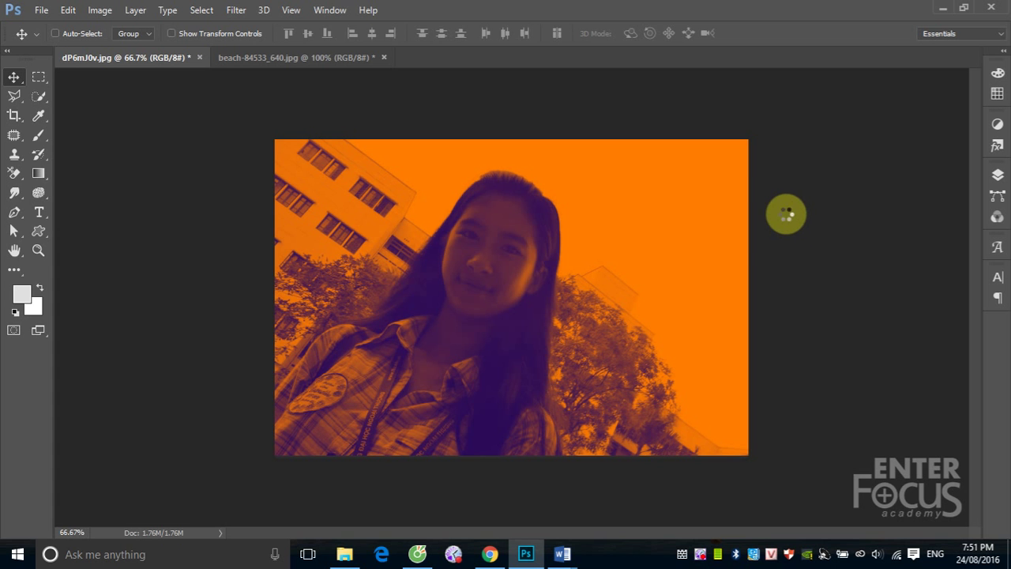
key(ctrl+z)
click(100, 10)
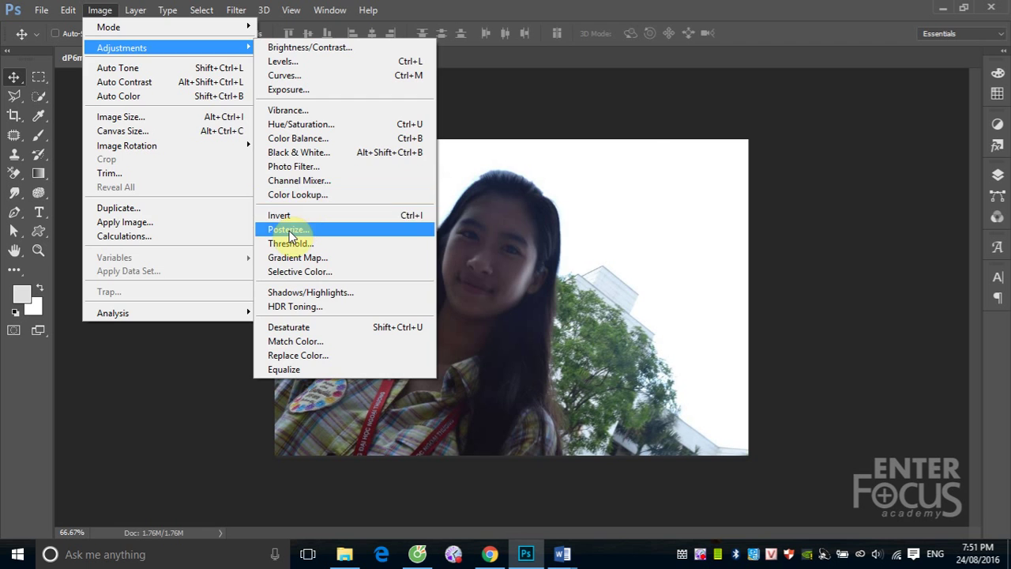
click(285, 228)
drag(515, 153, 778, 156)
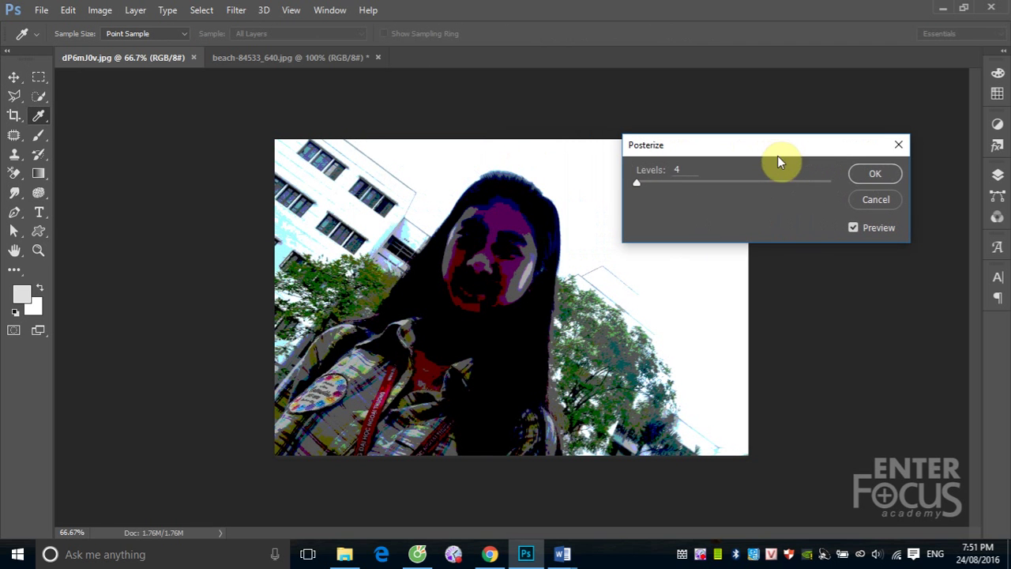
mouse_move(643, 187)
mouse_down()
mouse_move(723, 189)
mouse_move(641, 202)
mouse_move(656, 196)
mouse_up()
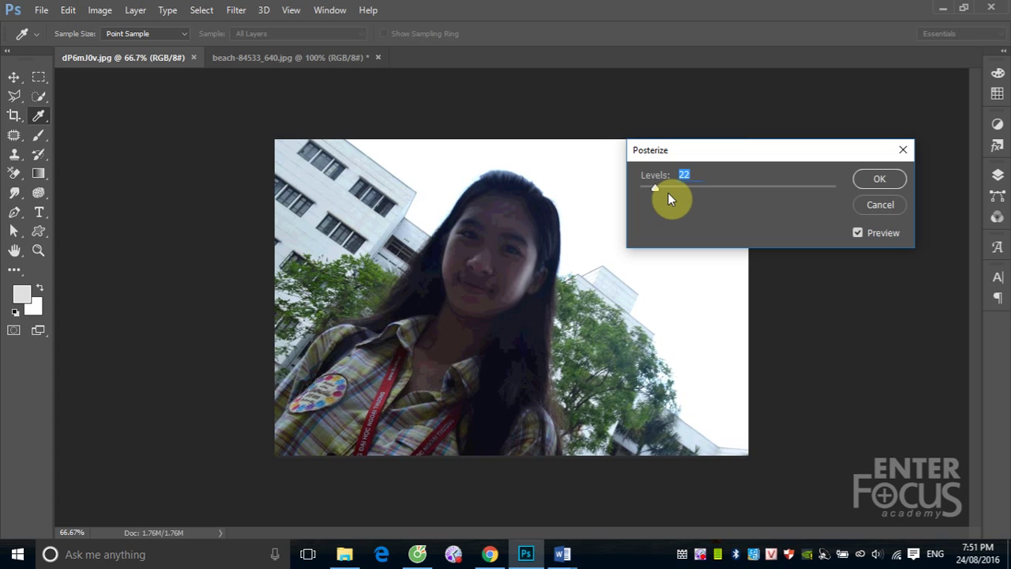
click(880, 205)
key(v)
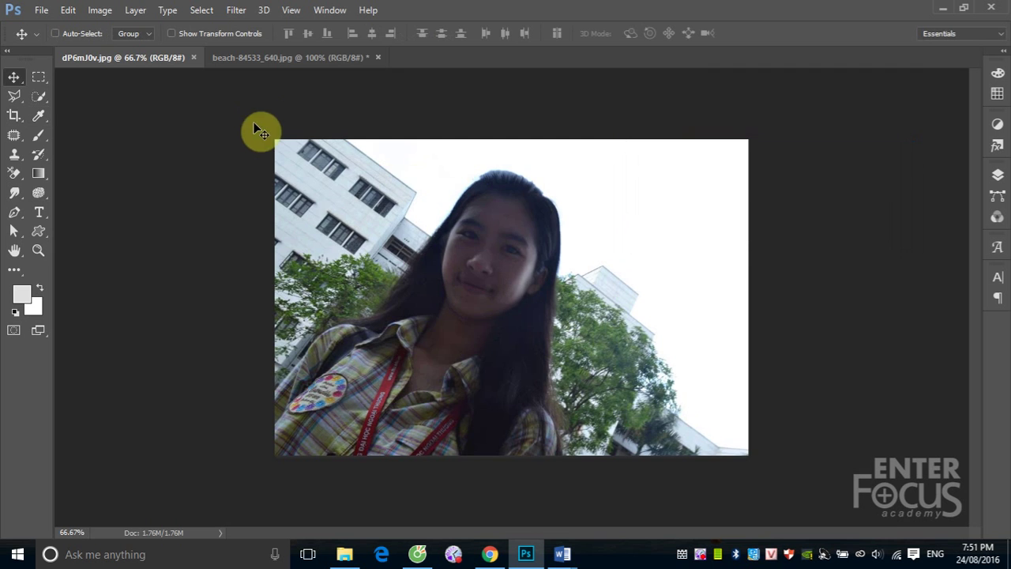
click(261, 59)
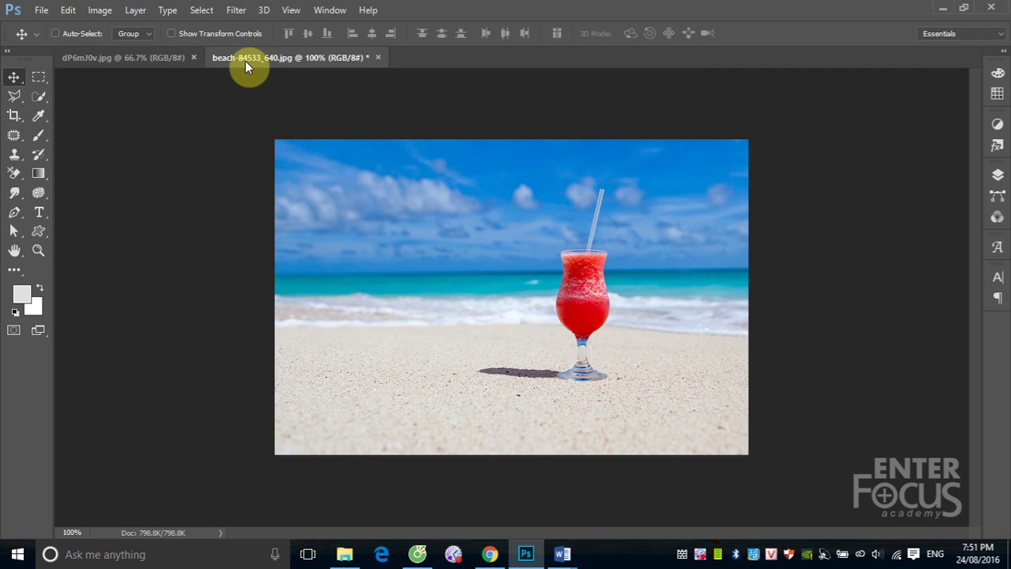
click(41, 9)
click(55, 41)
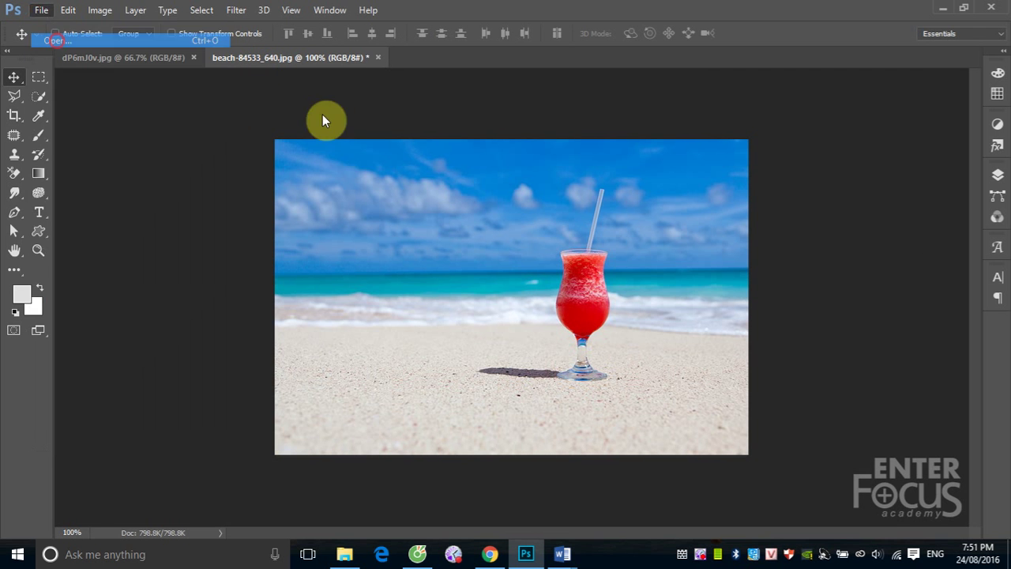
scroll(616, 266, down, 3)
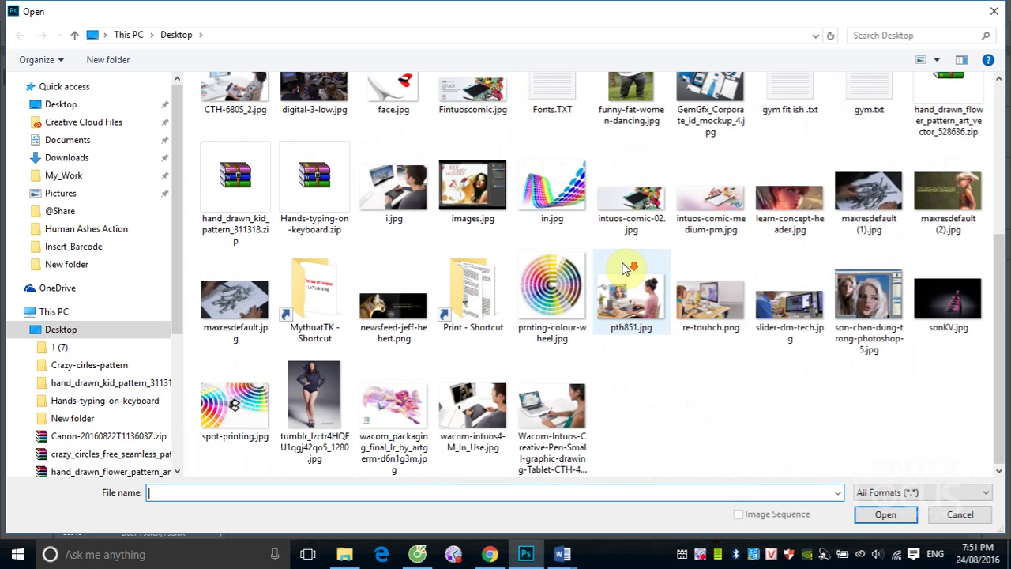
scroll(698, 274, up, 3)
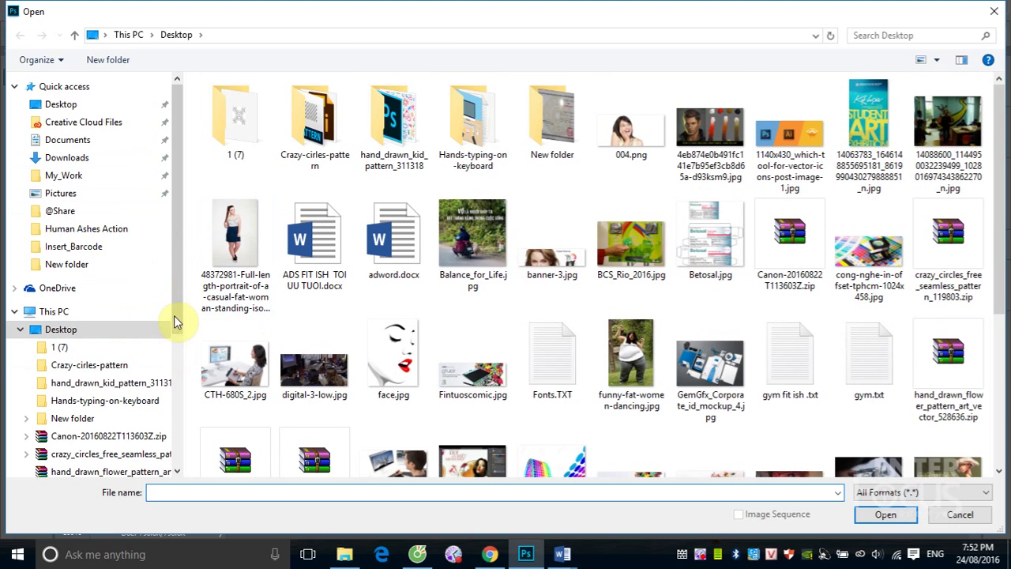
drag(179, 314, 173, 442)
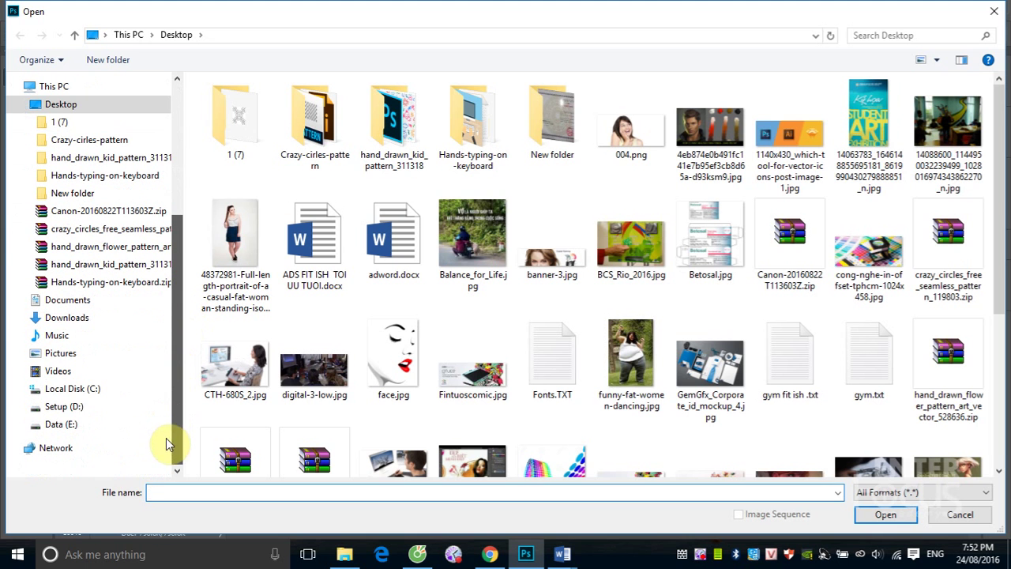
click(85, 411)
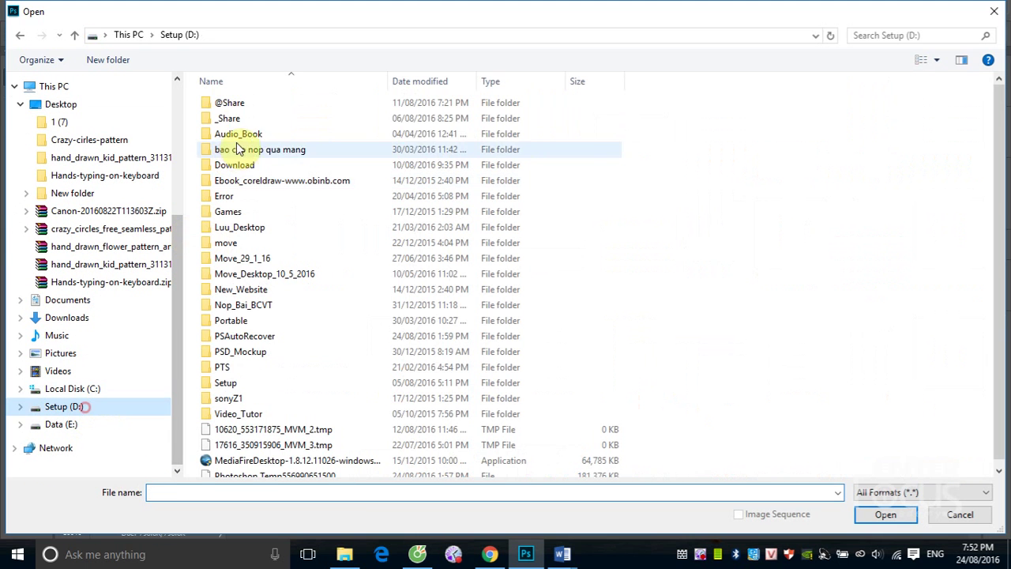
click(239, 103)
scroll(700, 261, down, 10)
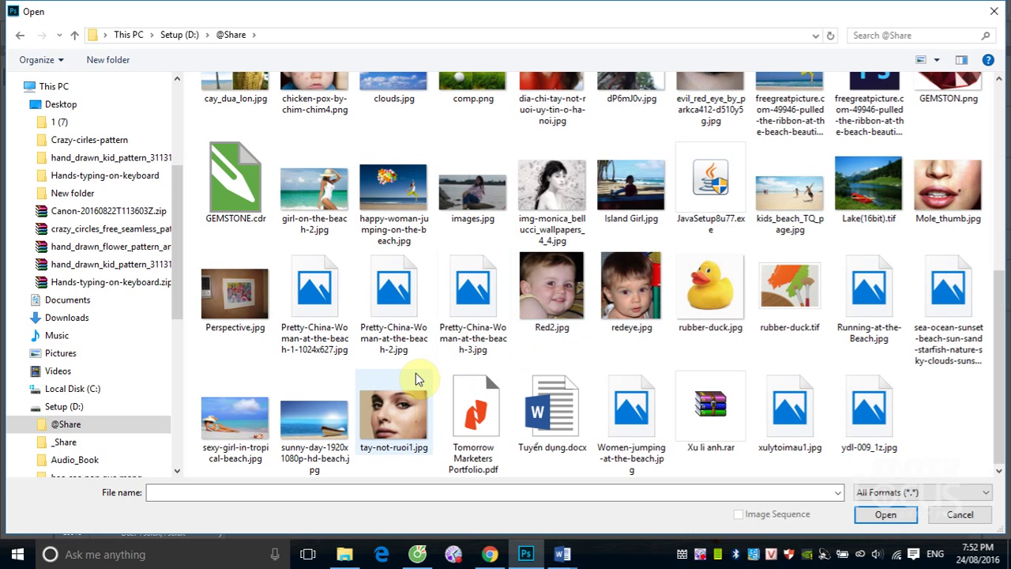
click(241, 423)
click(877, 513)
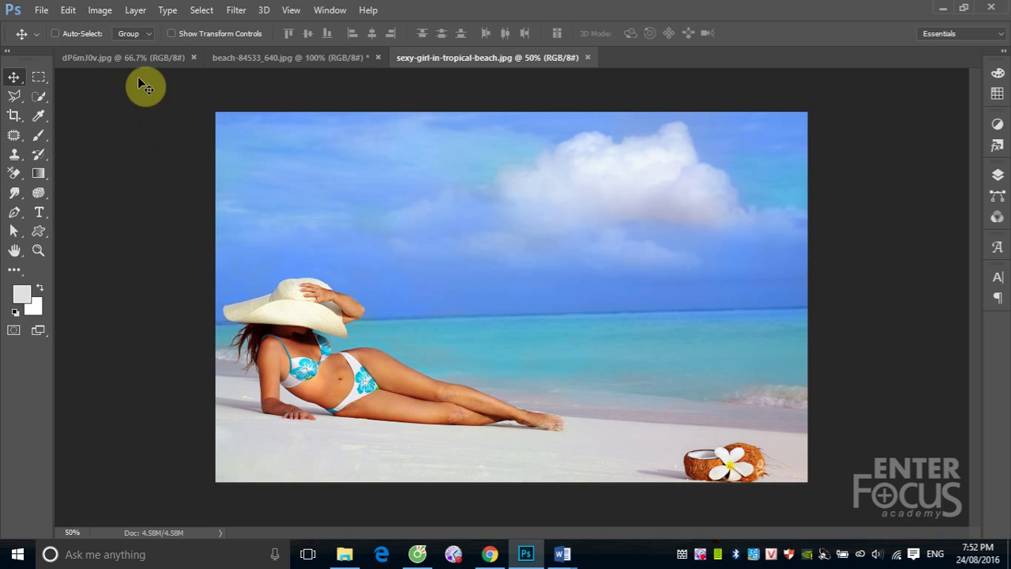
Step: Test Posterize levels on the tropical beach photo, ending at 4, then cancel it
click(100, 10)
mouse_move(120, 48)
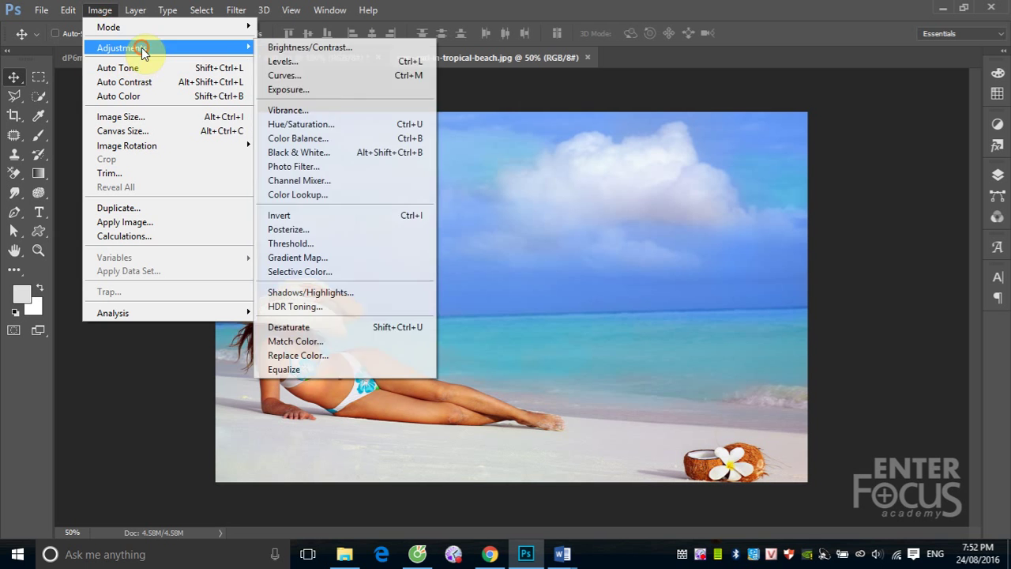
click(306, 228)
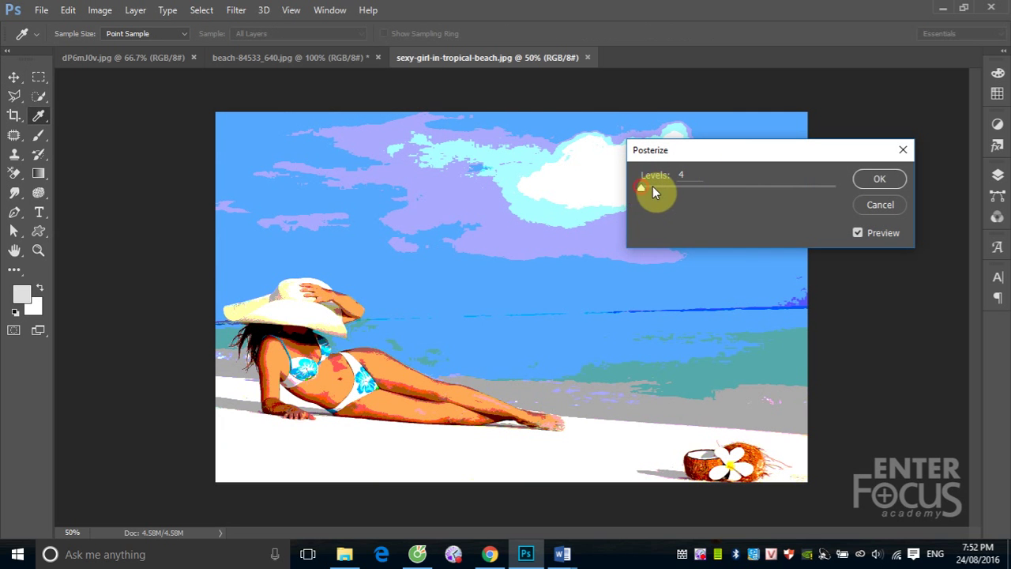
mouse_move(641, 187)
mouse_down()
mouse_move(820, 187)
mouse_move(762, 198)
mouse_up()
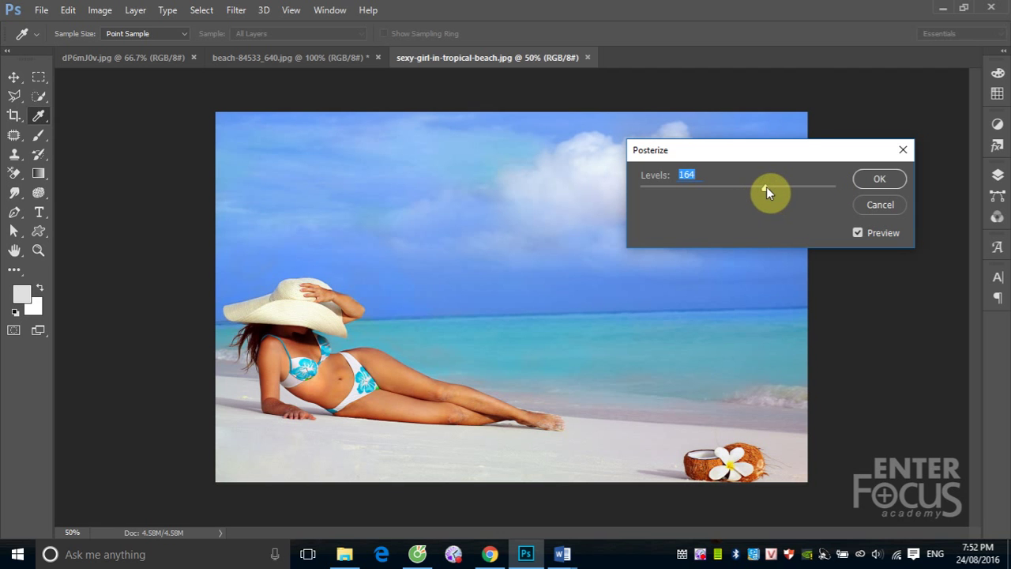
drag(766, 191, 653, 190)
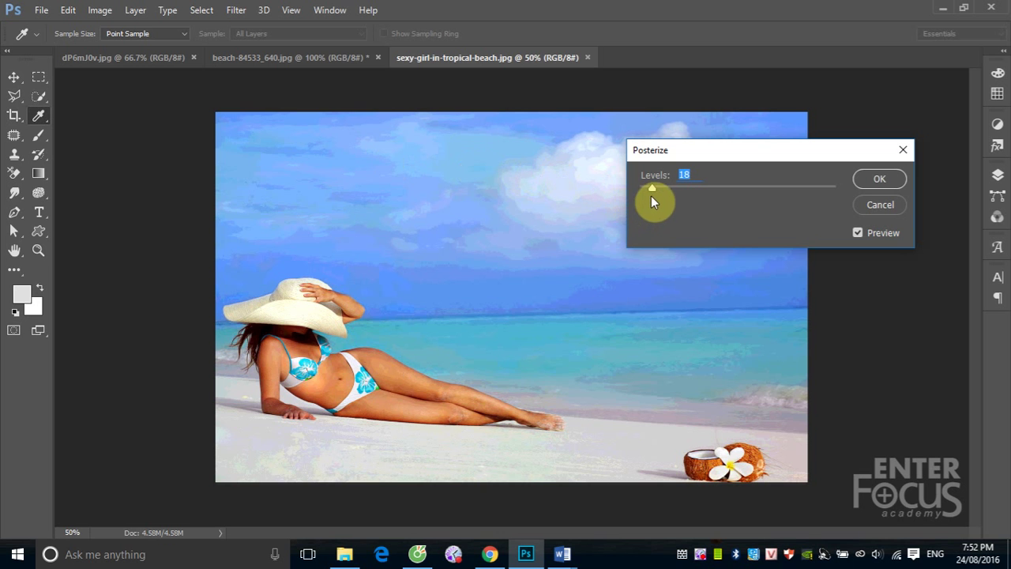
drag(653, 190, 640, 189)
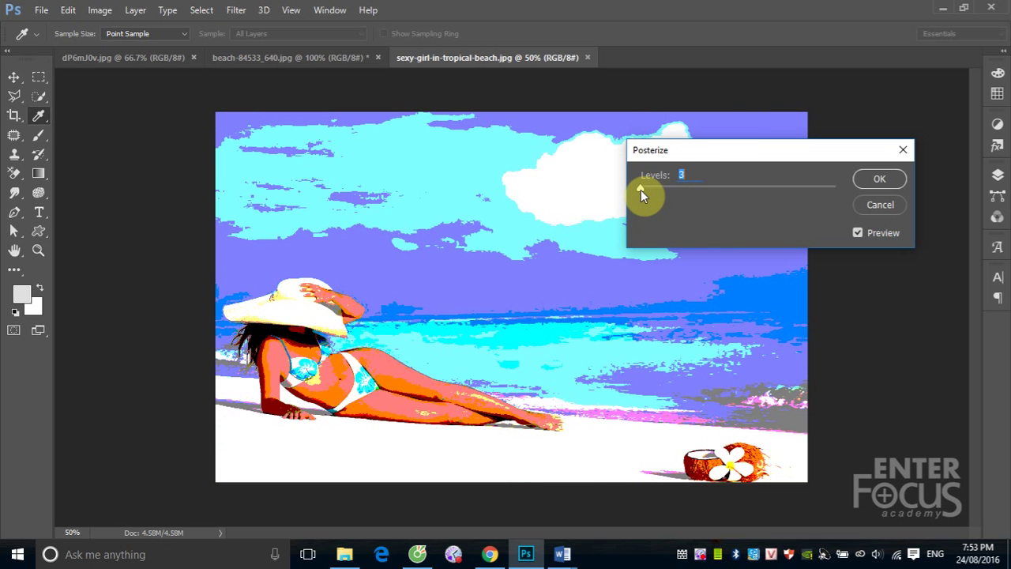
drag(641, 190, 642, 193)
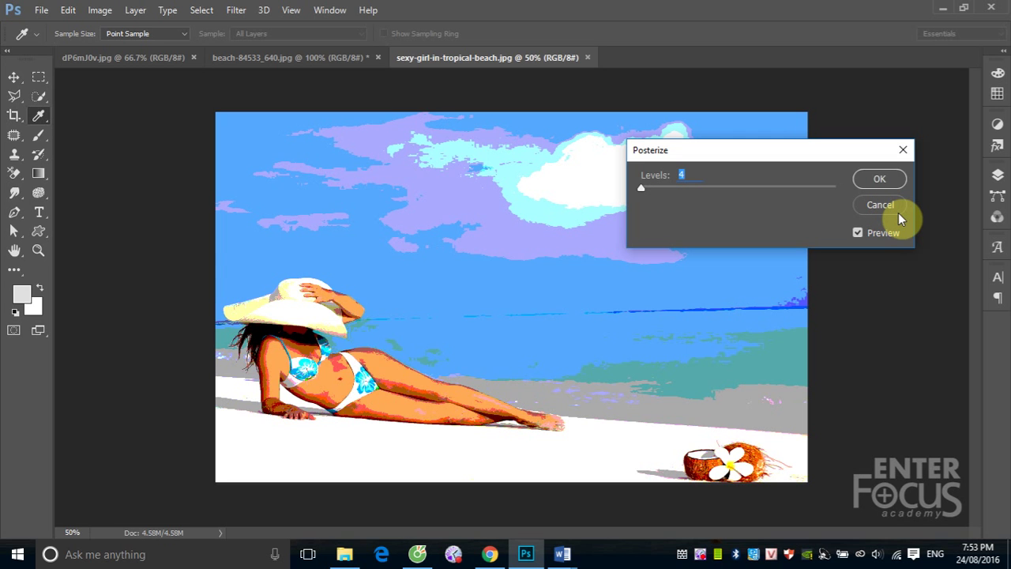
click(880, 207)
key(v)
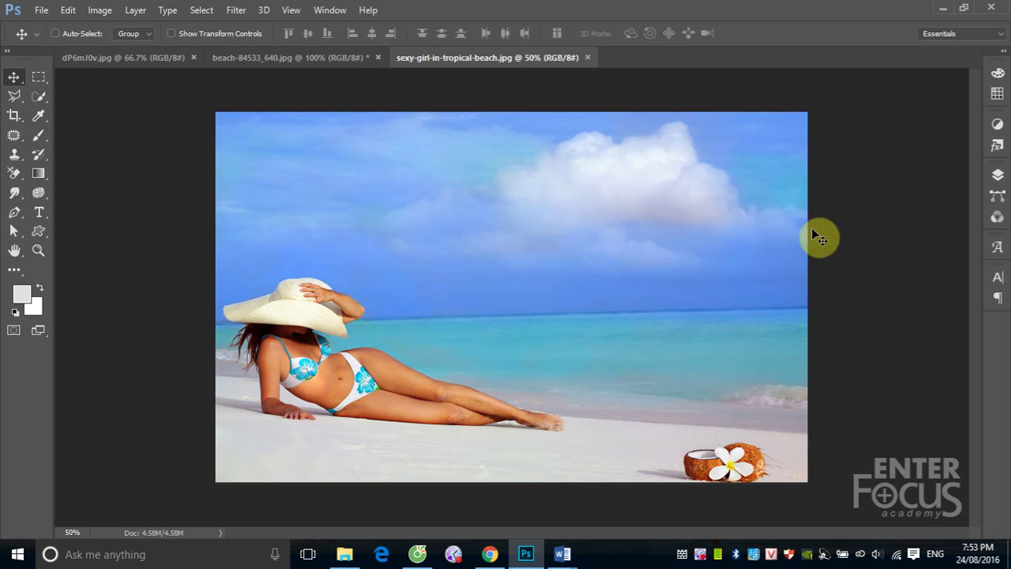
click(101, 9)
mouse_move(122, 48)
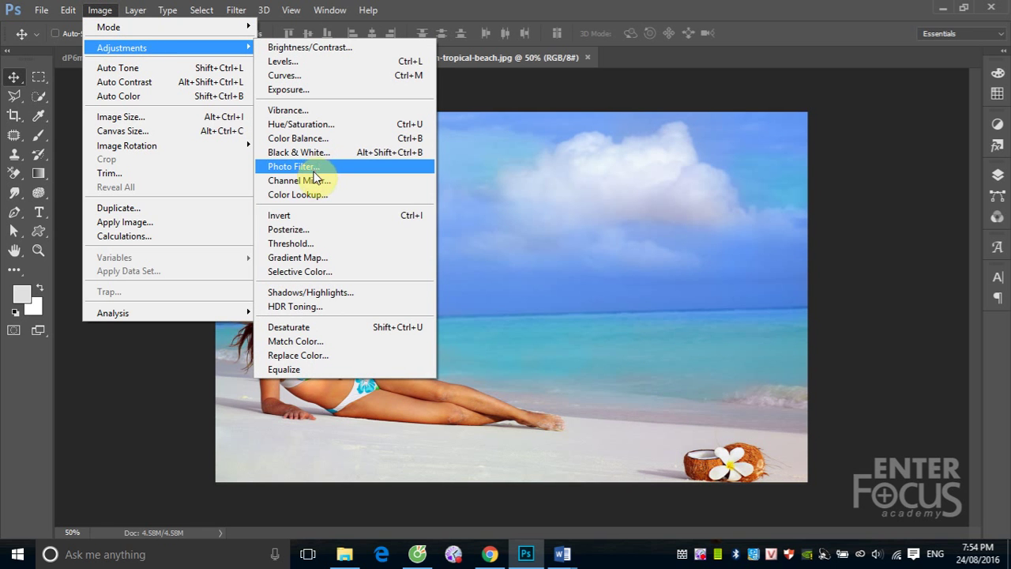
Step: Preview a Threshold on the beach photo, trying 145 before settling on level 153
click(307, 245)
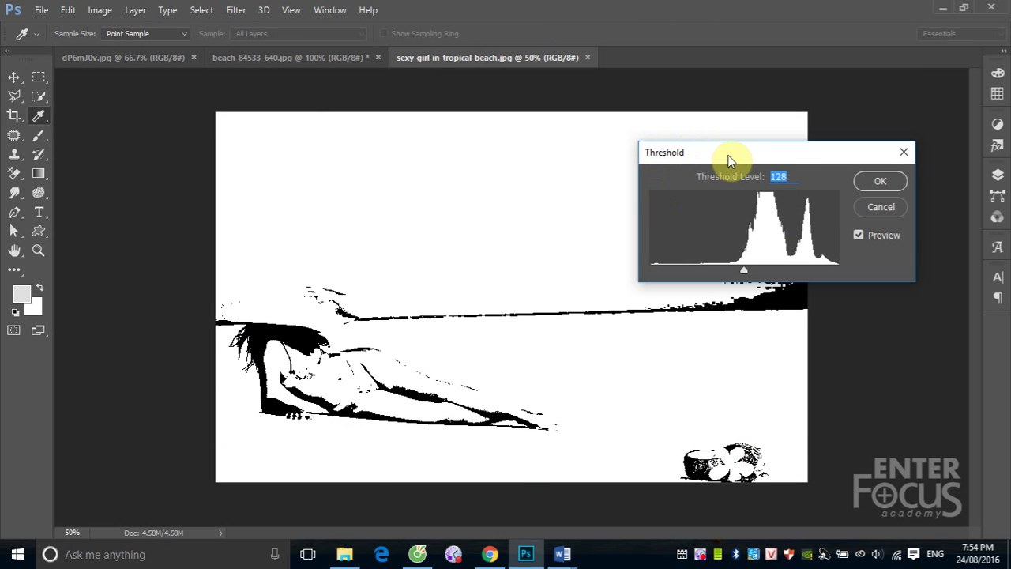
drag(729, 153, 722, 121)
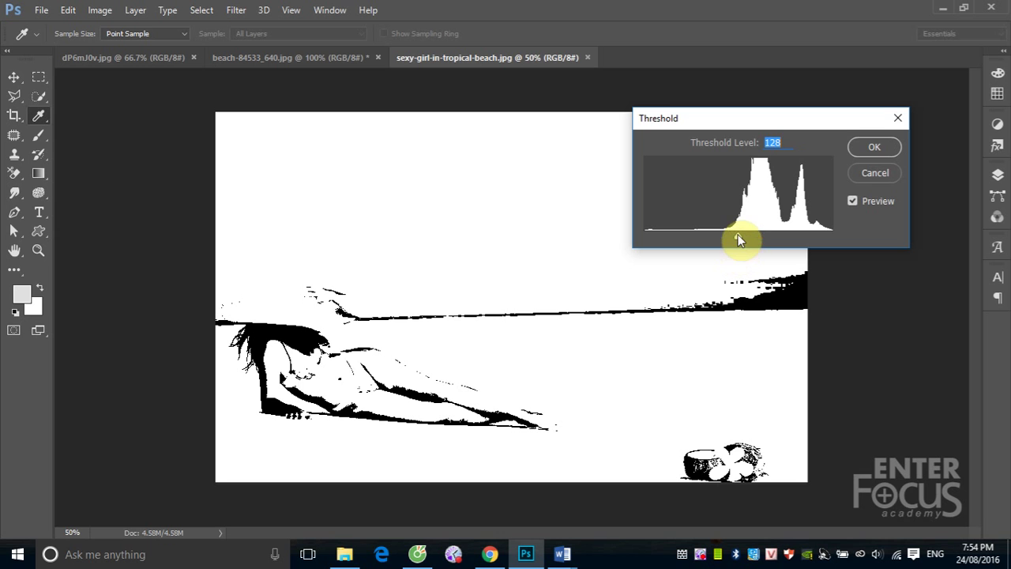
drag(738, 237, 650, 243)
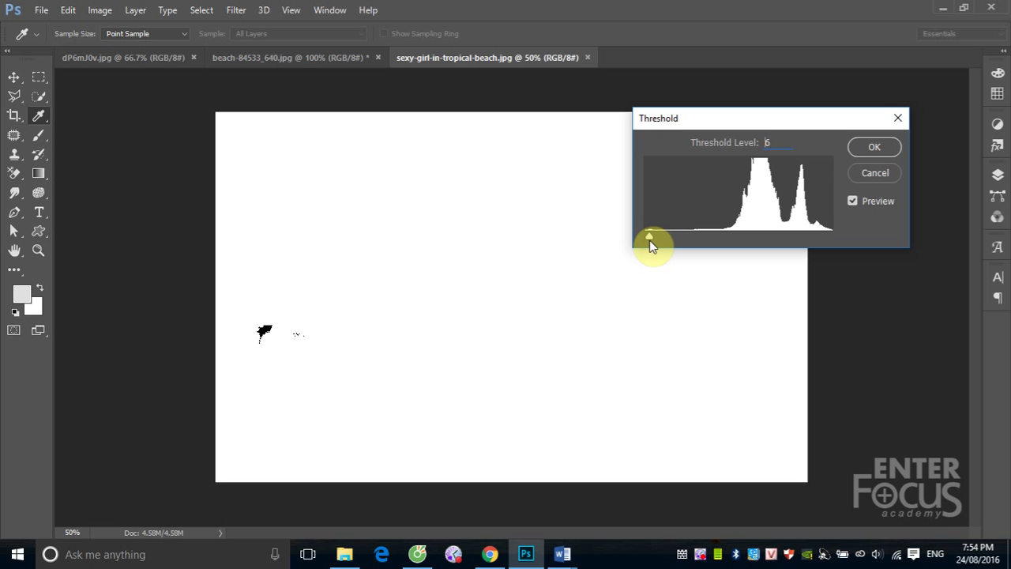
drag(649, 244, 760, 242)
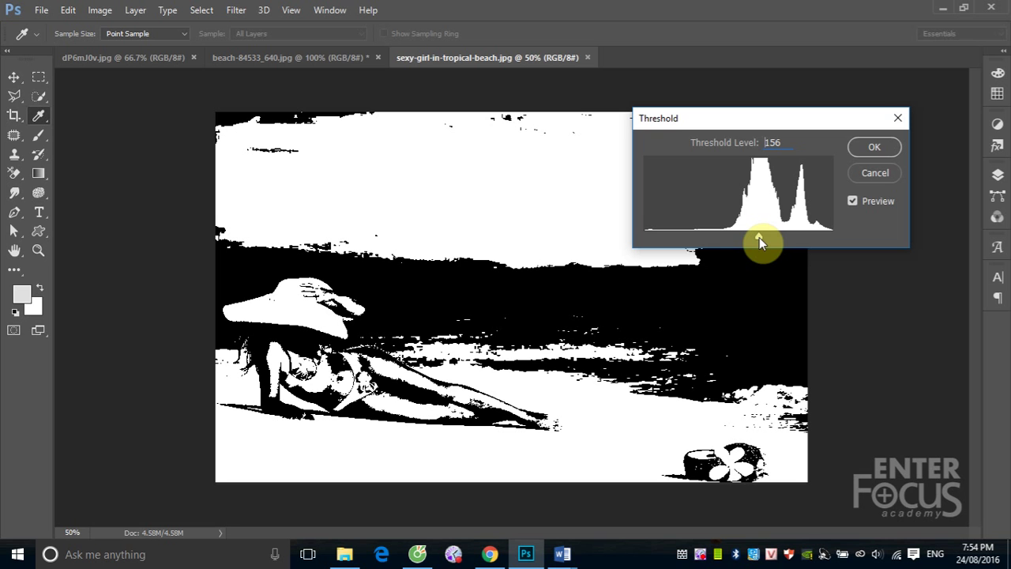
drag(759, 237, 753, 236)
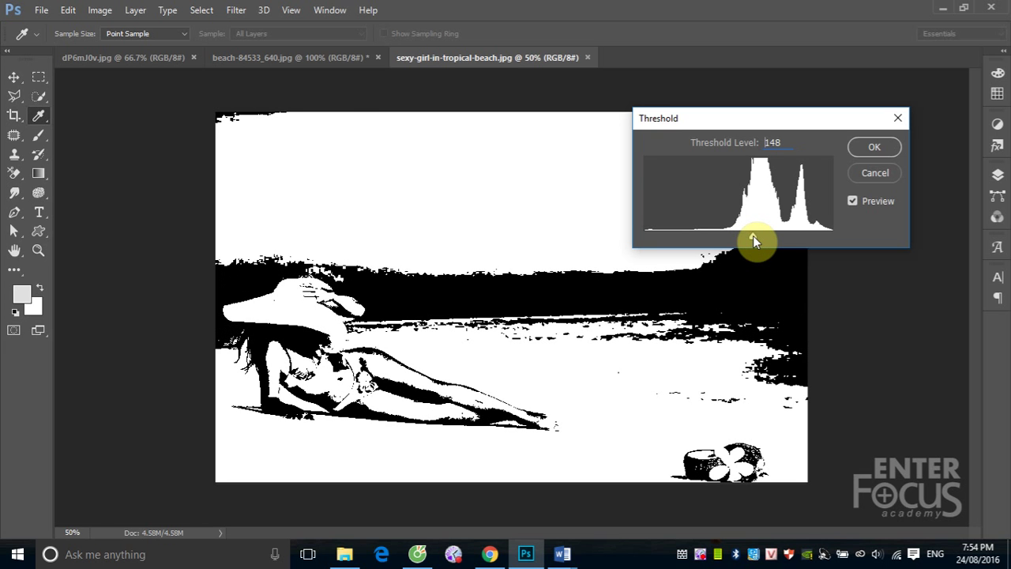
drag(753, 236, 757, 236)
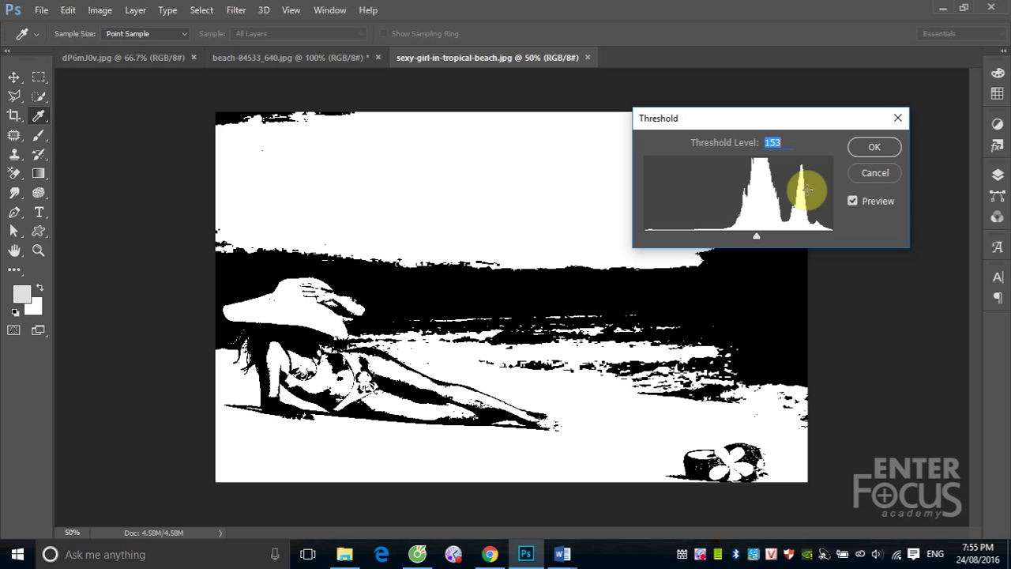
click(877, 173)
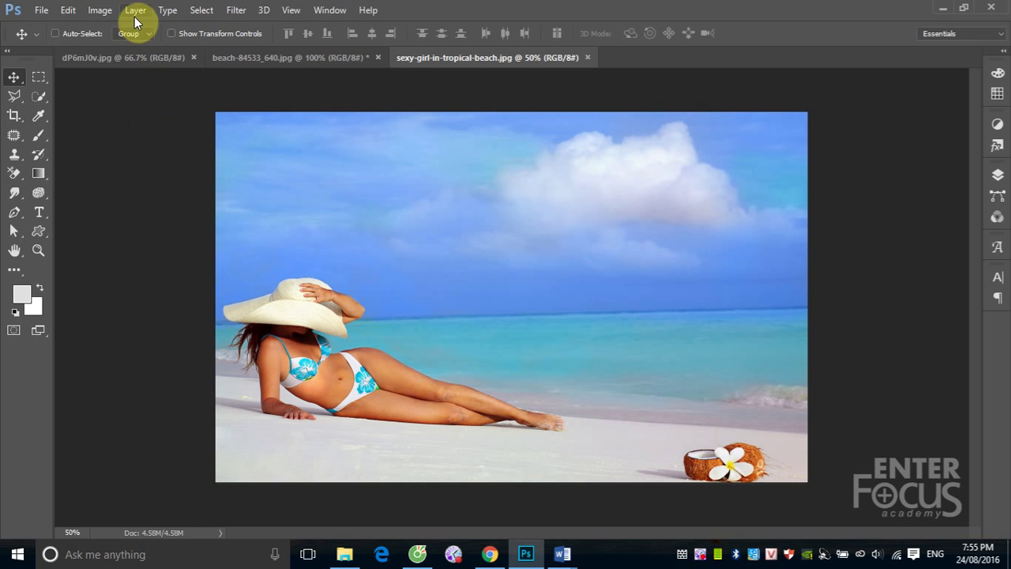
click(103, 11)
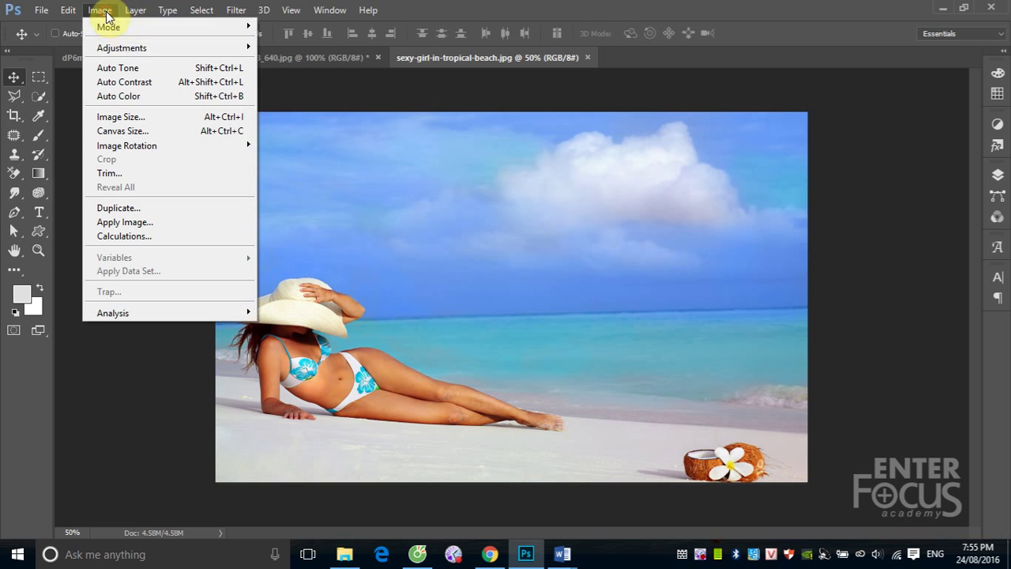
click(130, 49)
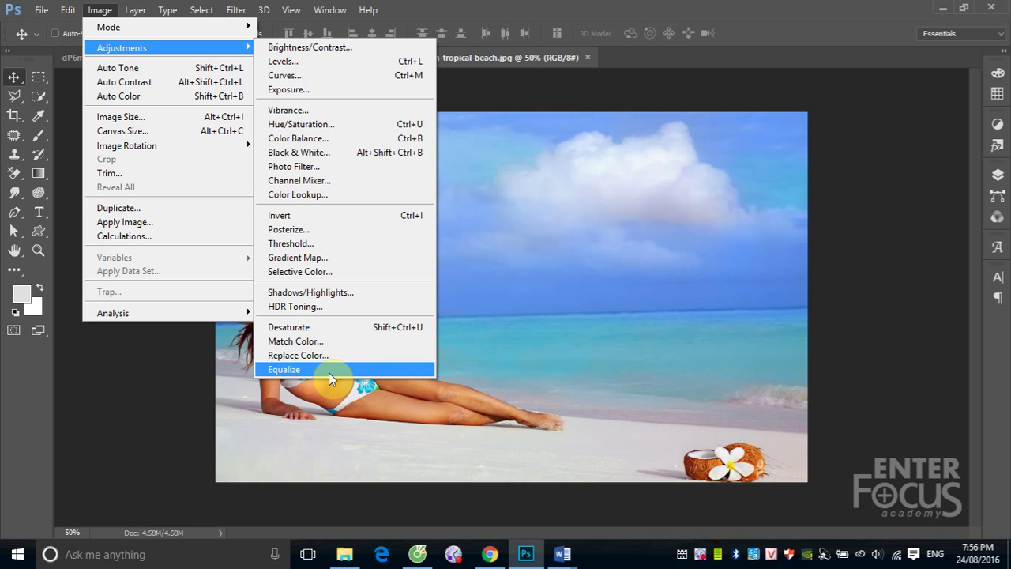
click(328, 372)
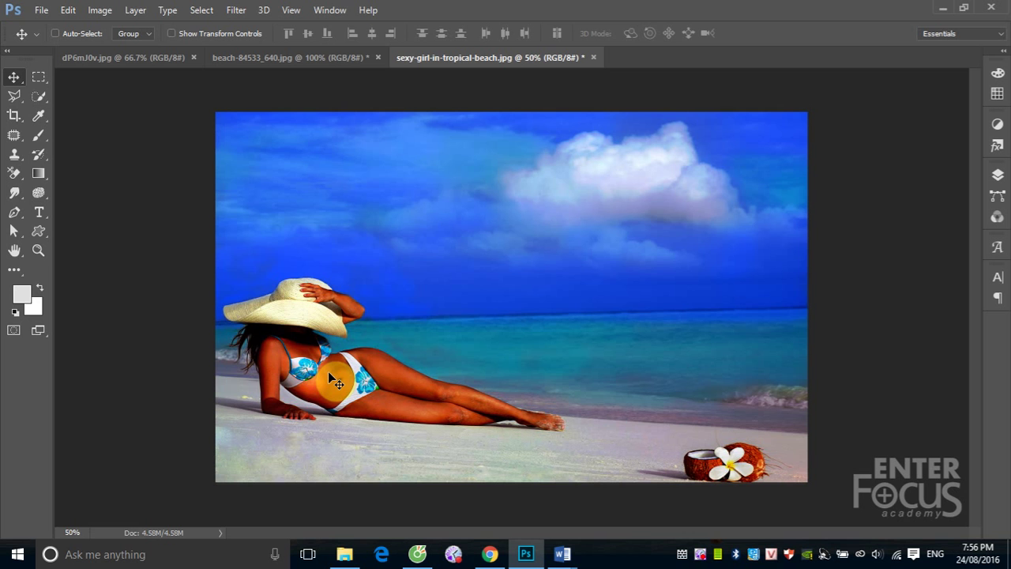
key(ctrl+z)
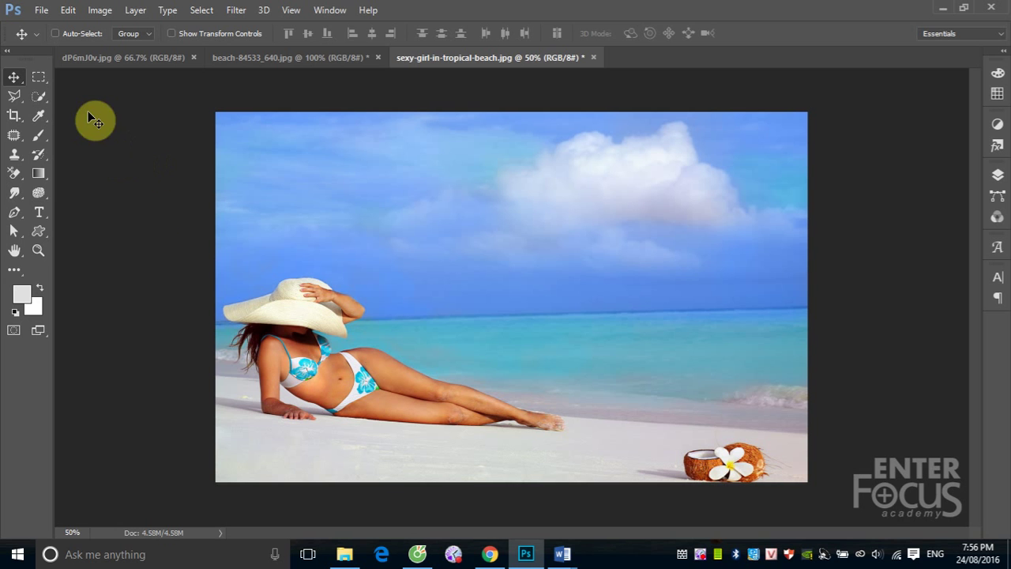
Step: Marquee-select the reclining woman and equalize only that selected area
click(40, 78)
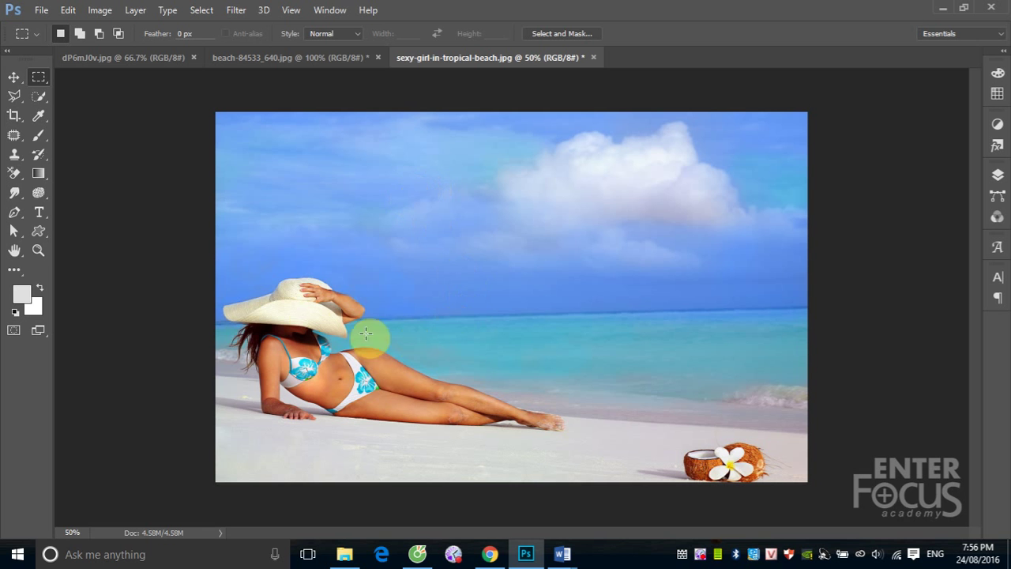
click(237, 283)
drag(399, 427, 467, 435)
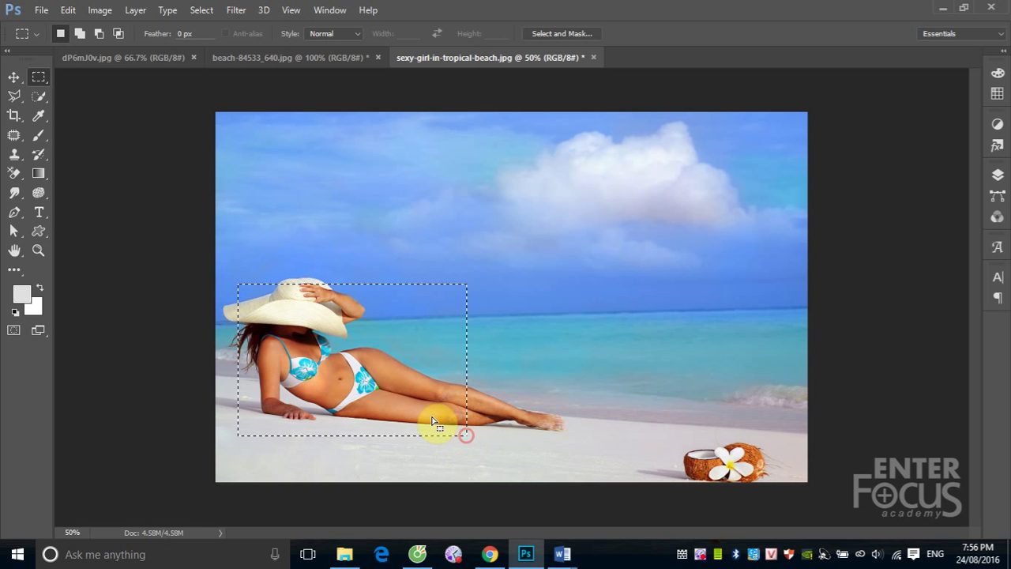
click(99, 10)
mouse_move(122, 47)
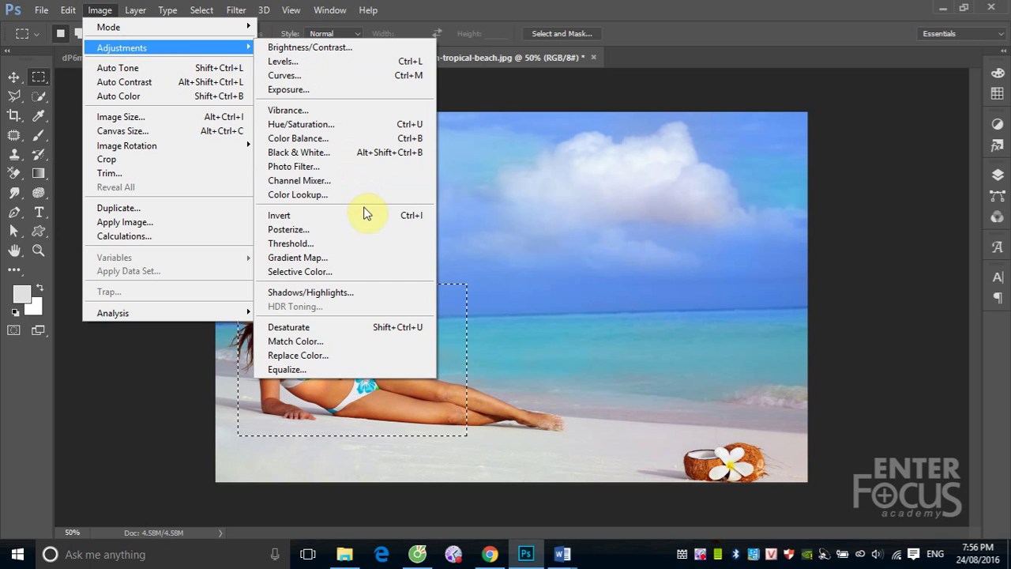
click(311, 371)
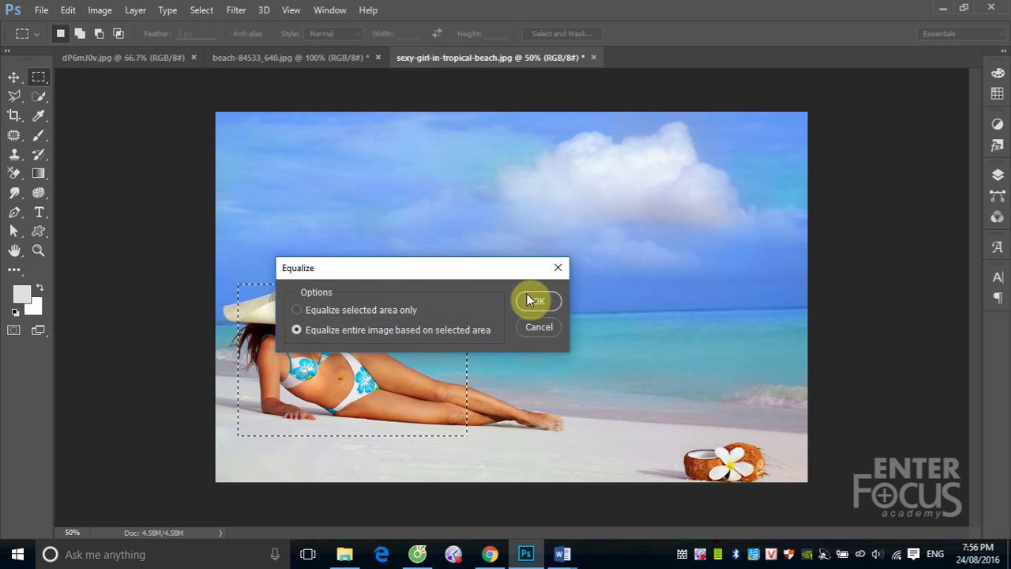
drag(458, 270, 600, 157)
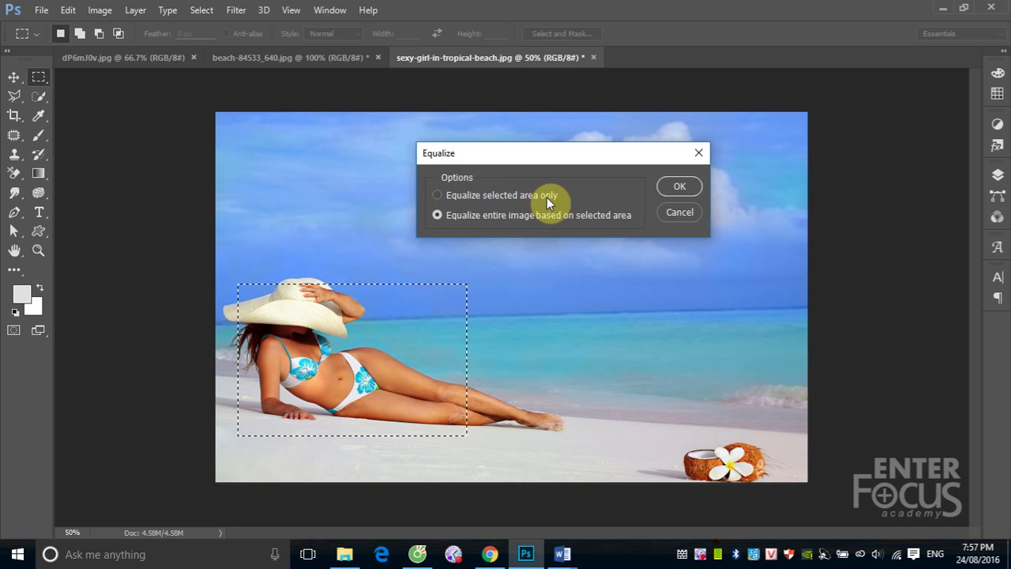
click(441, 196)
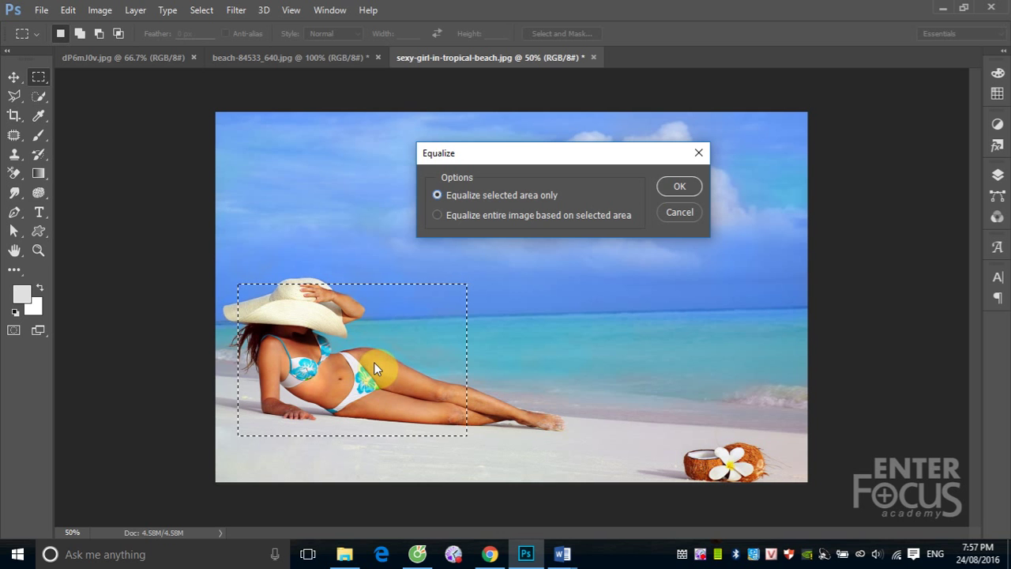
click(690, 188)
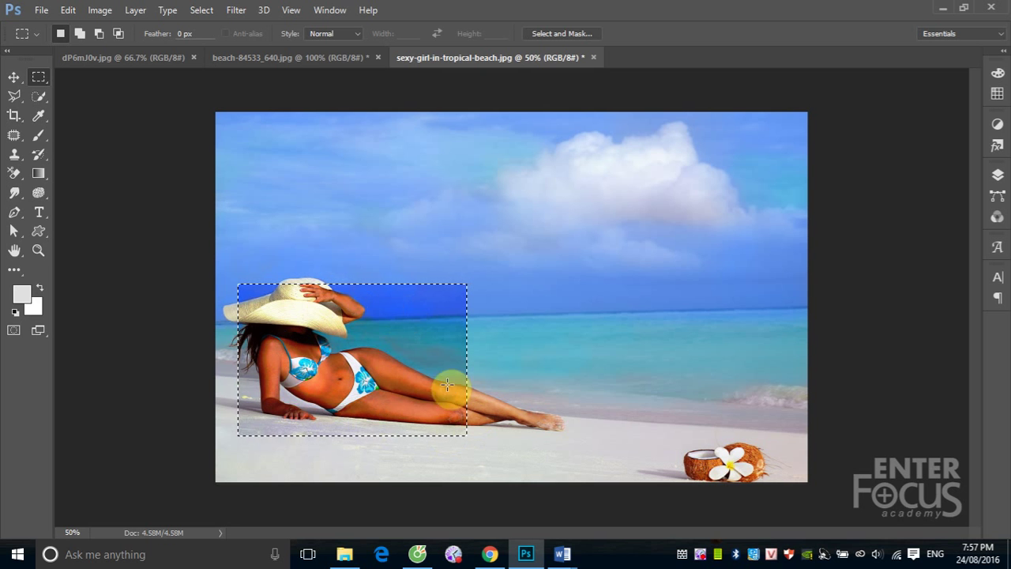
Step: Undo, then equalize the entire image based on the selected area around the woman
key(ctrl+z)
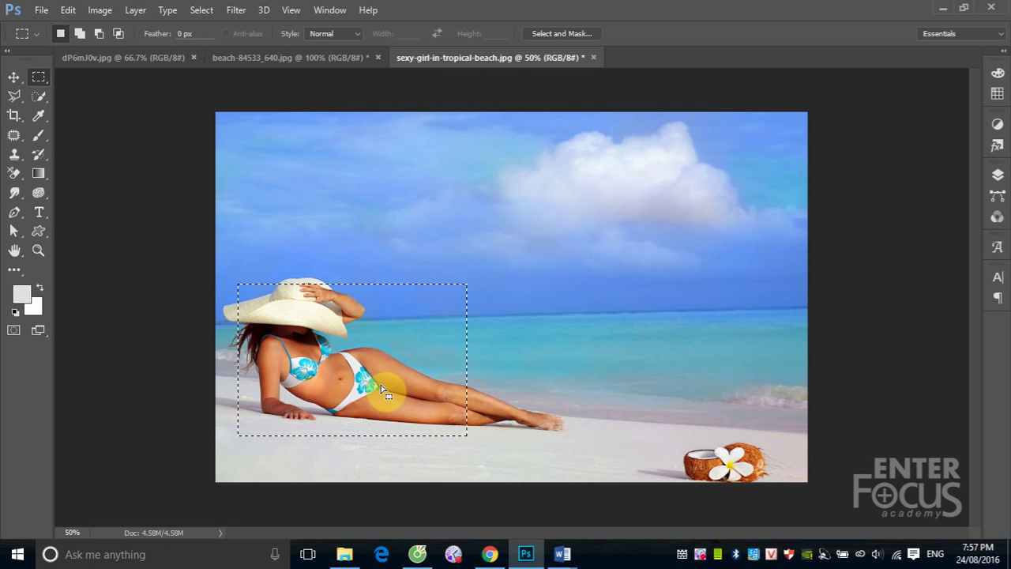
click(101, 16)
mouse_move(122, 48)
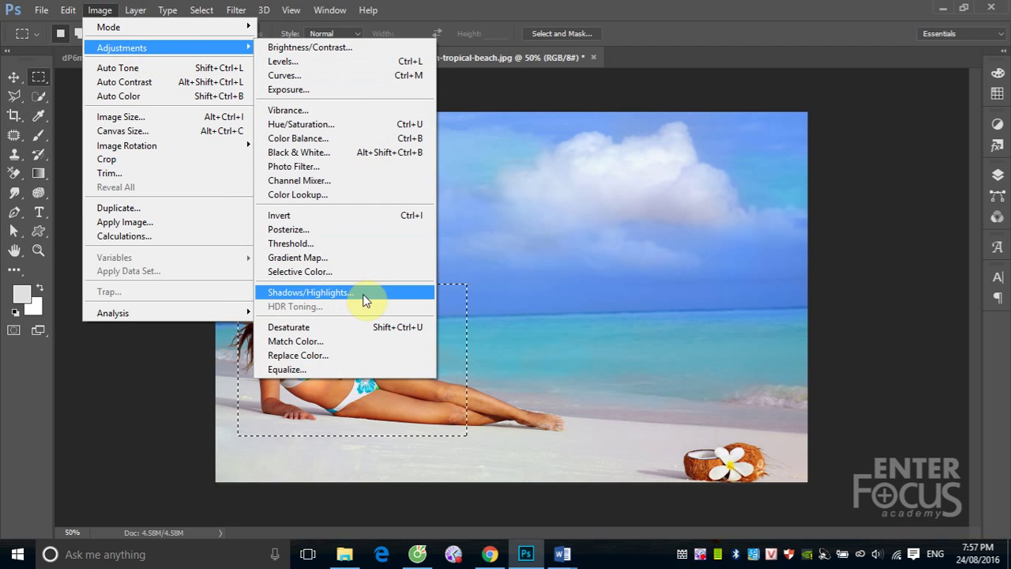
click(330, 368)
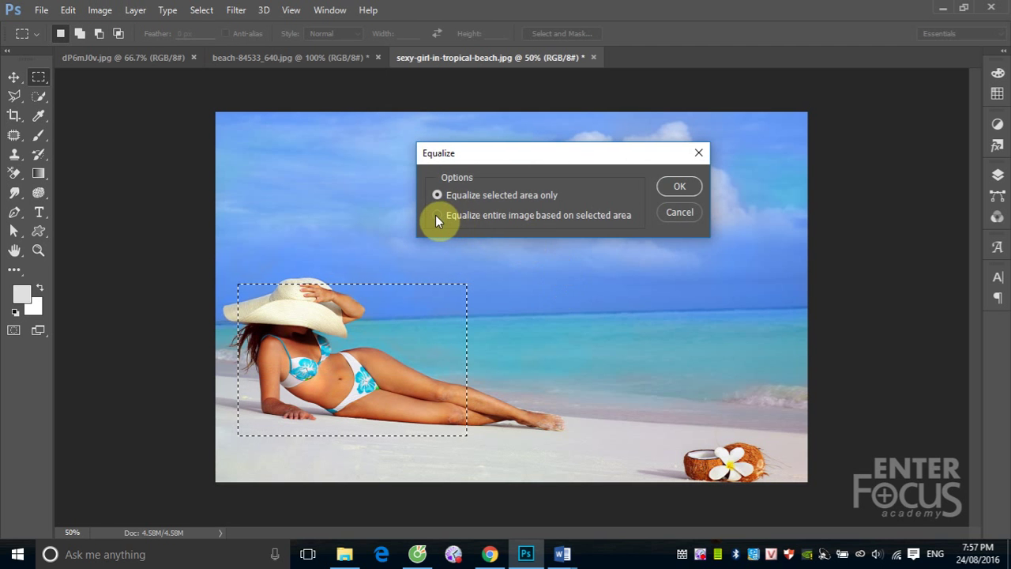
click(437, 215)
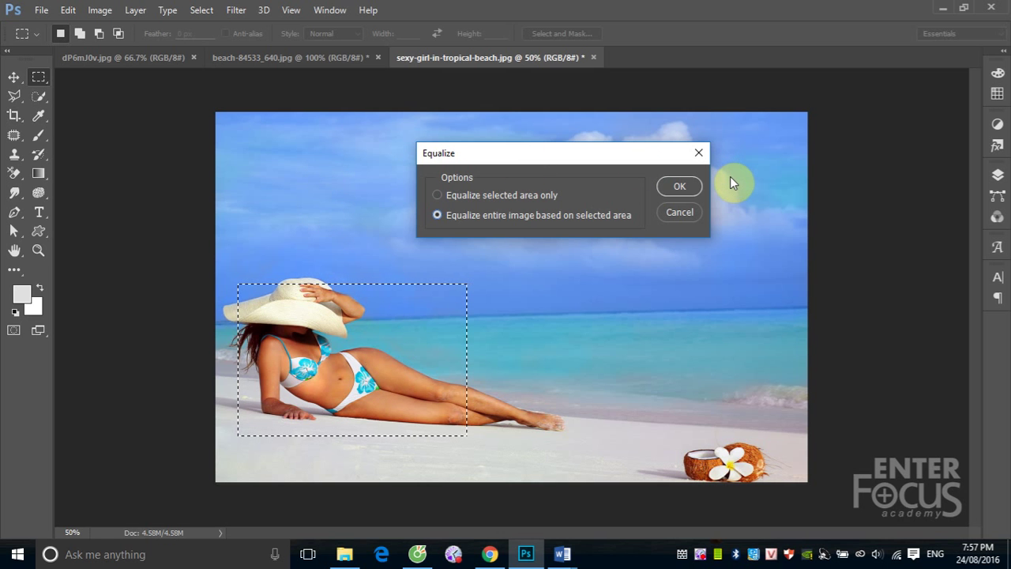
click(681, 189)
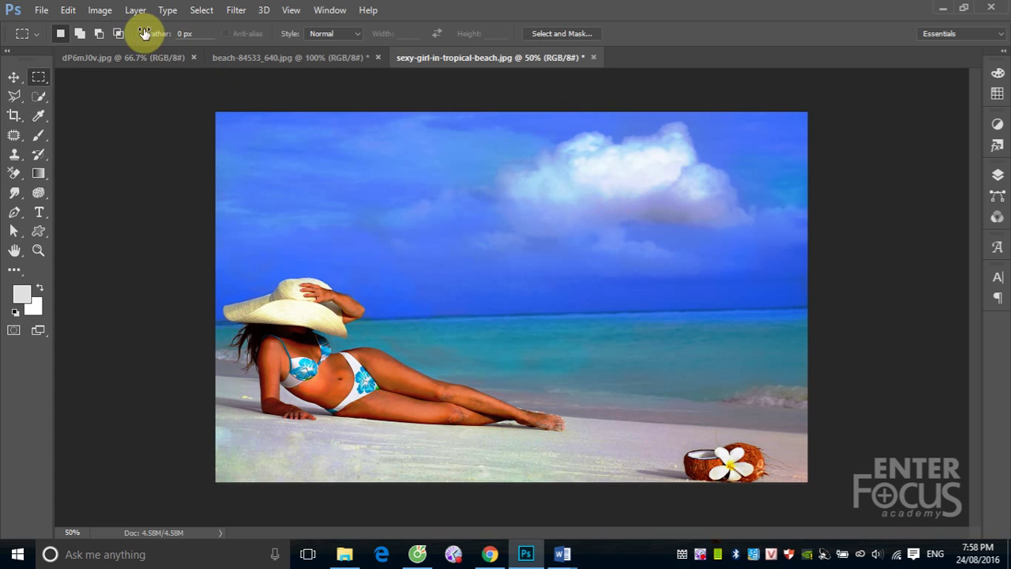
Step: Revert the beach photo to its saved original, then apply Auto Tone
click(101, 11)
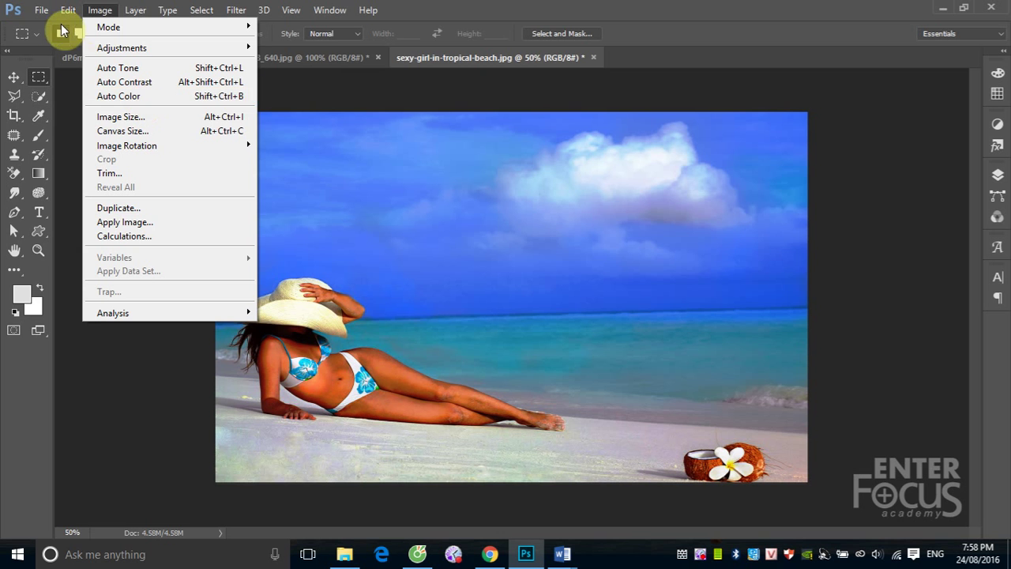
click(66, 205)
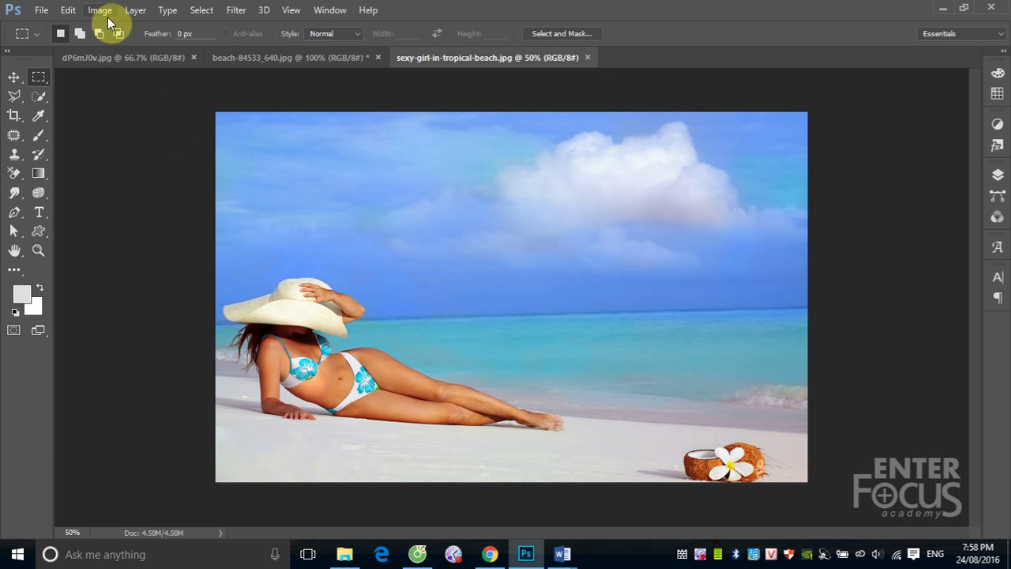
click(100, 9)
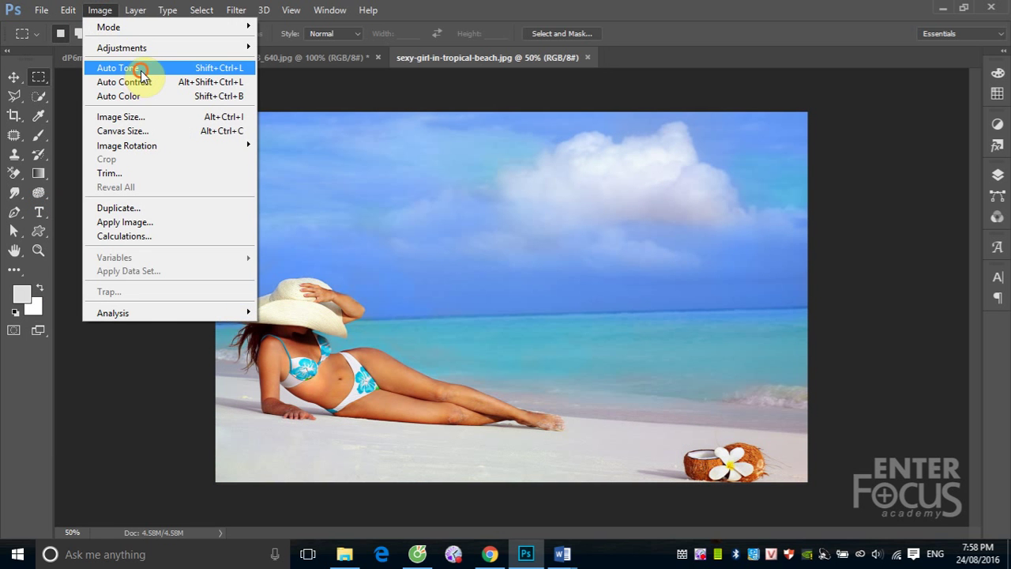
click(136, 68)
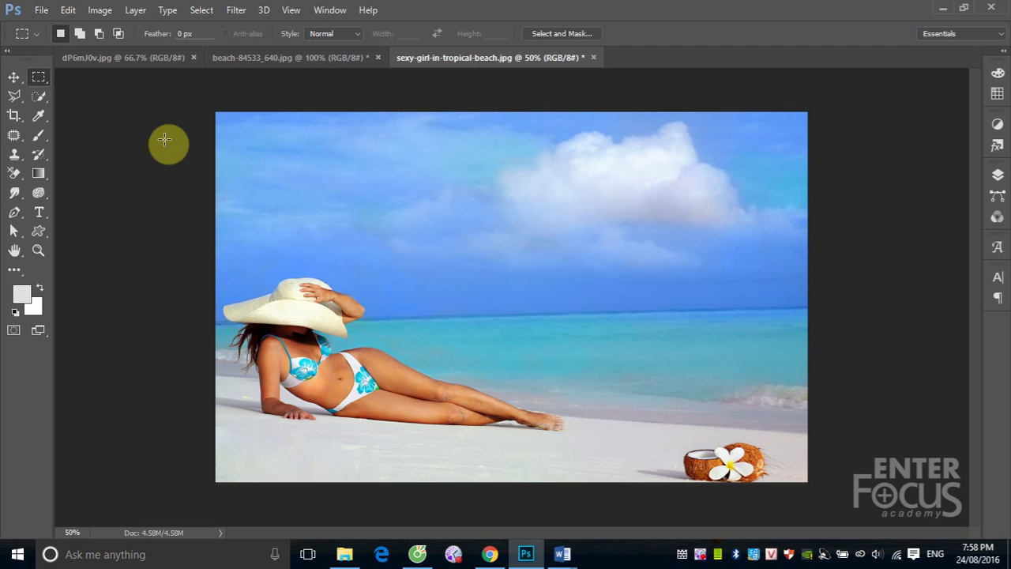
Step: Apply Auto Contrast followed by Auto Color to the tropical beach photo
click(68, 10)
mouse_move(329, 10)
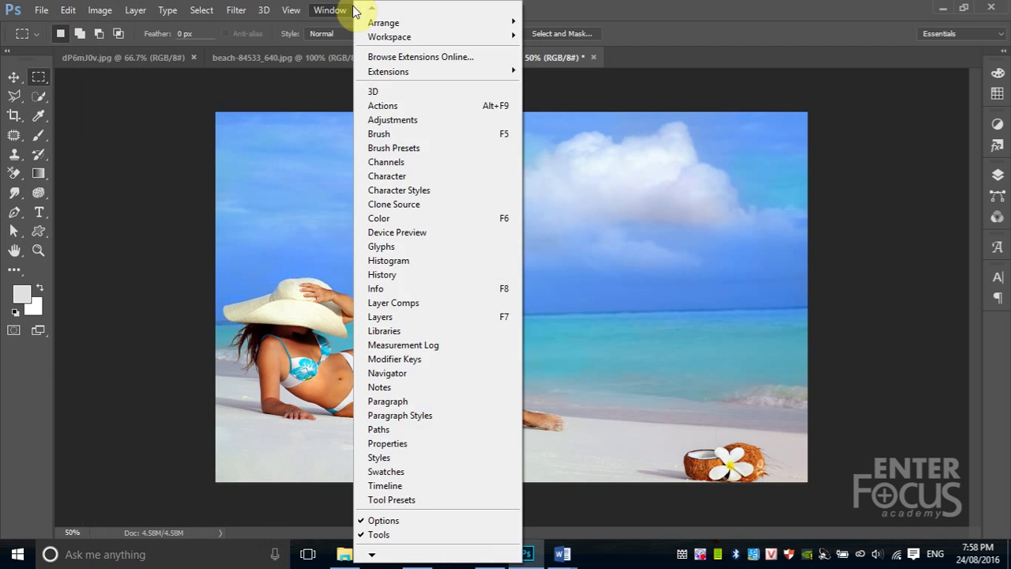
mouse_move(100, 10)
click(127, 80)
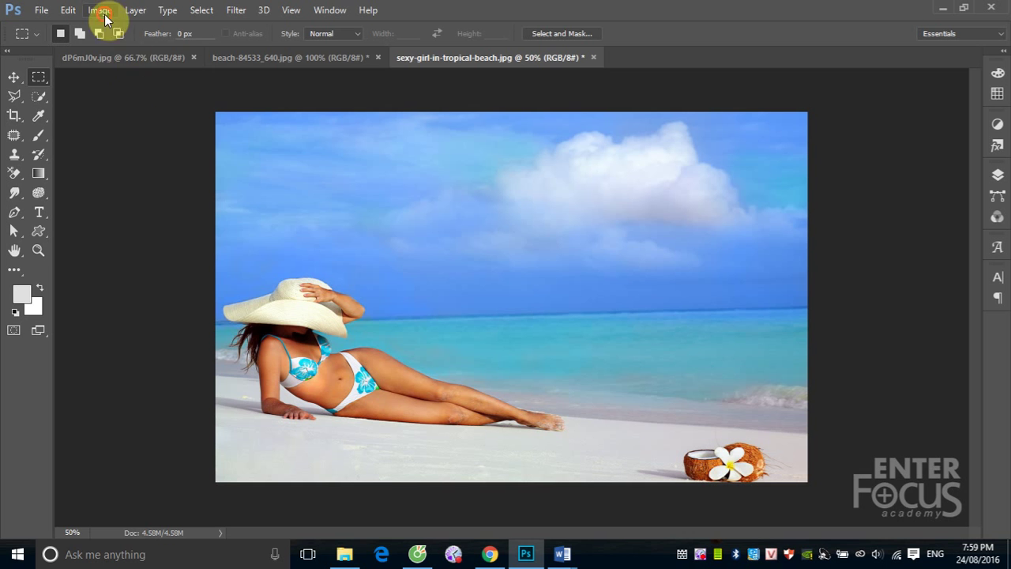
click(99, 10)
click(131, 96)
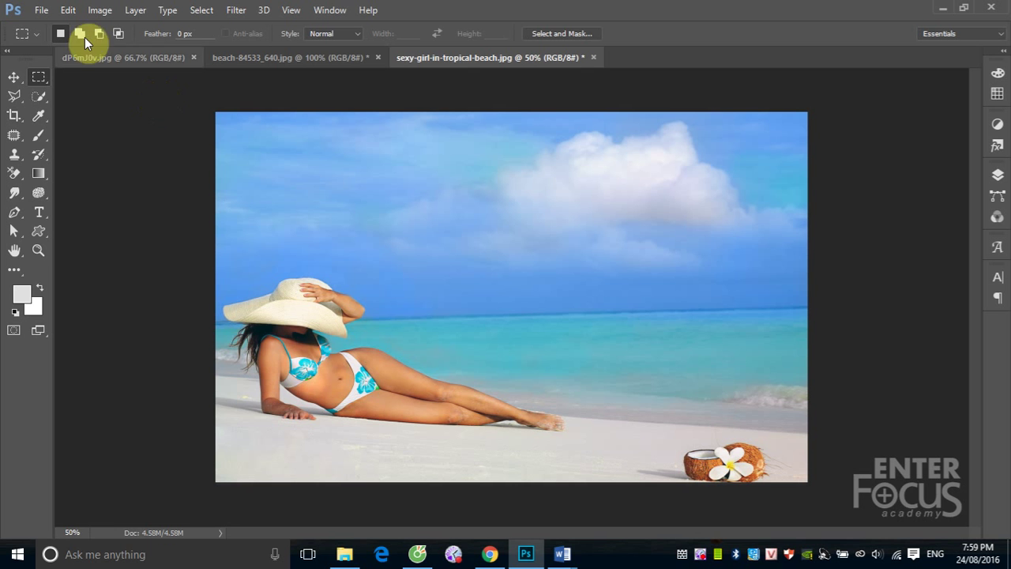
click(103, 10)
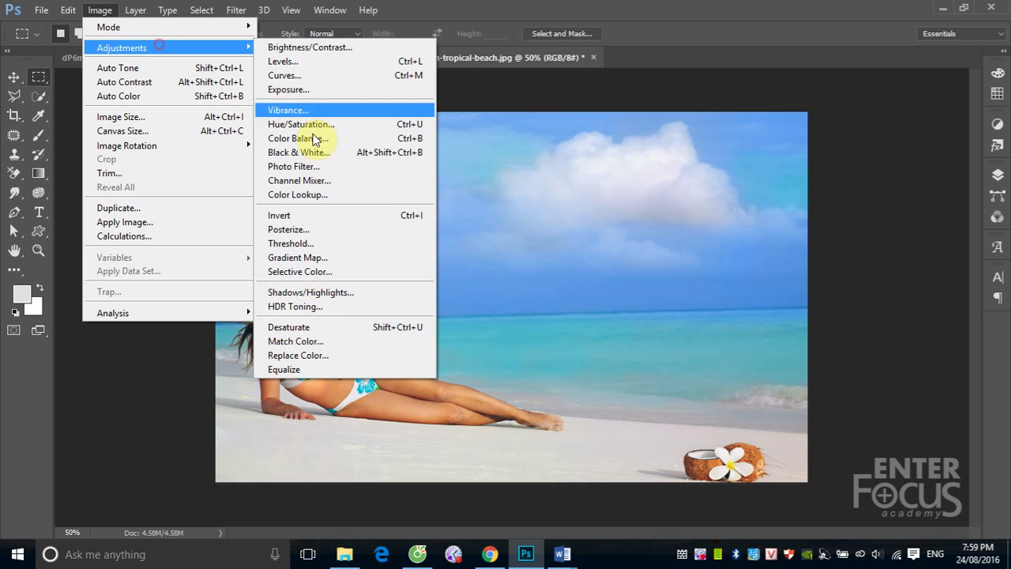
mouse_move(121, 47)
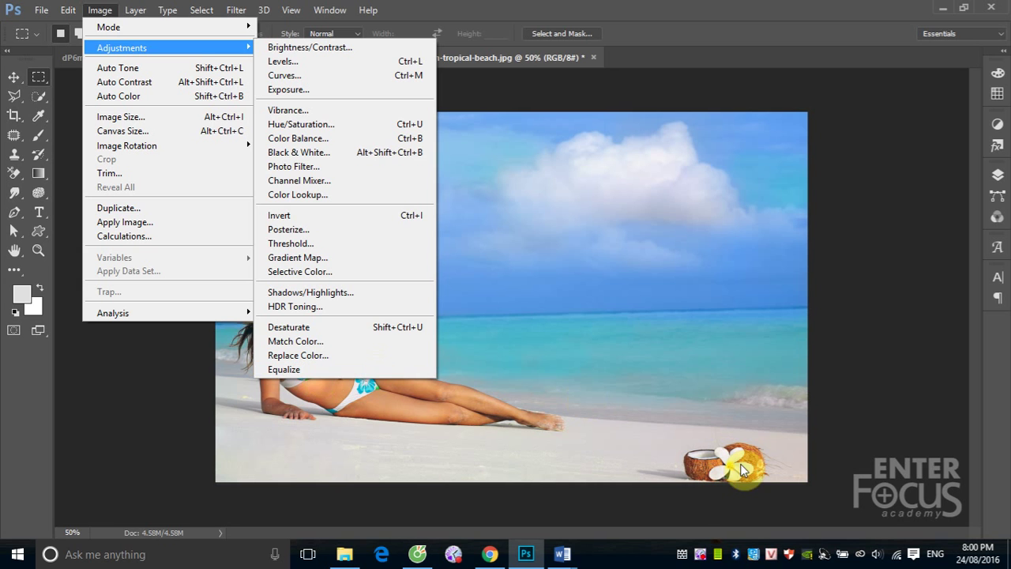
click(701, 556)
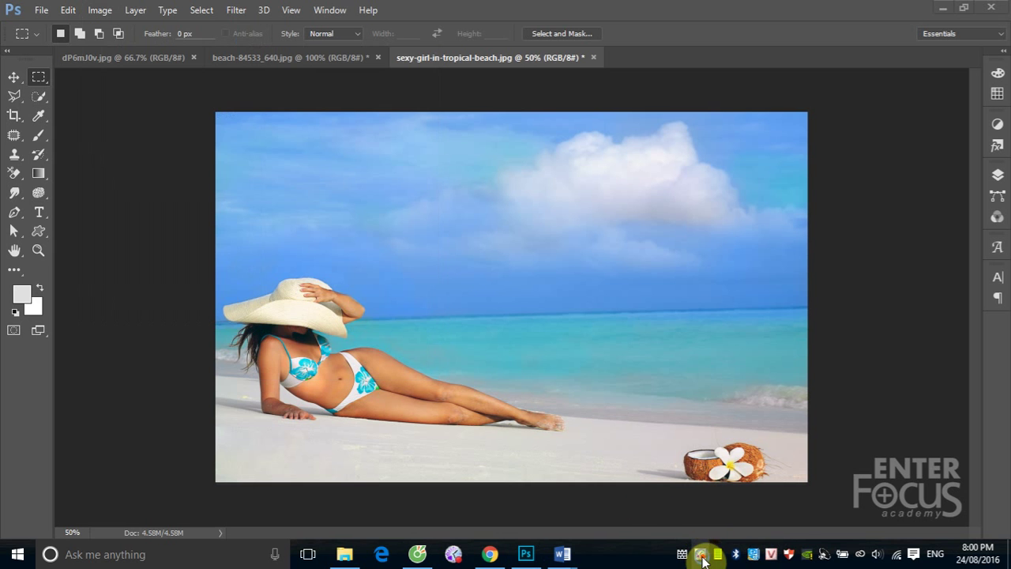